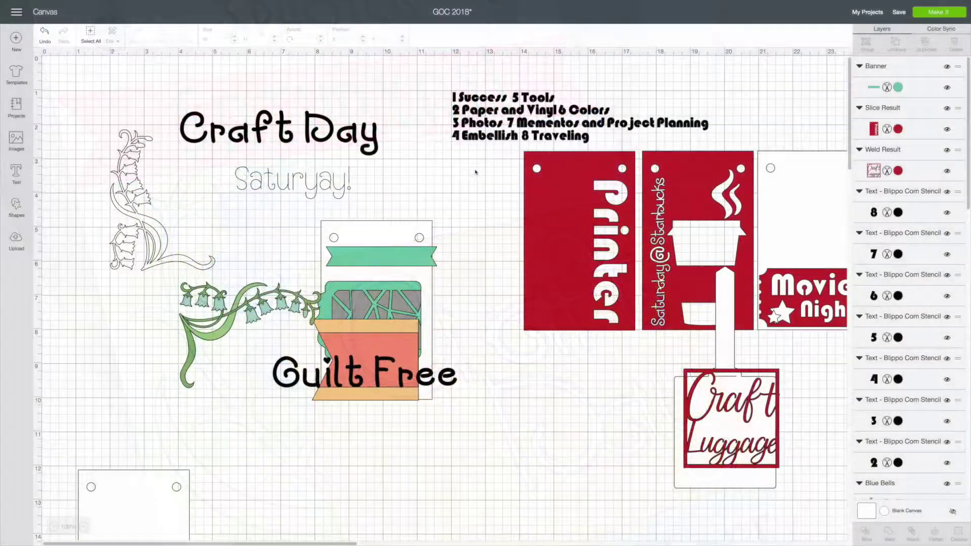
Step: Send the teal banner to the back and fit the Saturyay! text centred inside it
drag(372, 260, 372, 174)
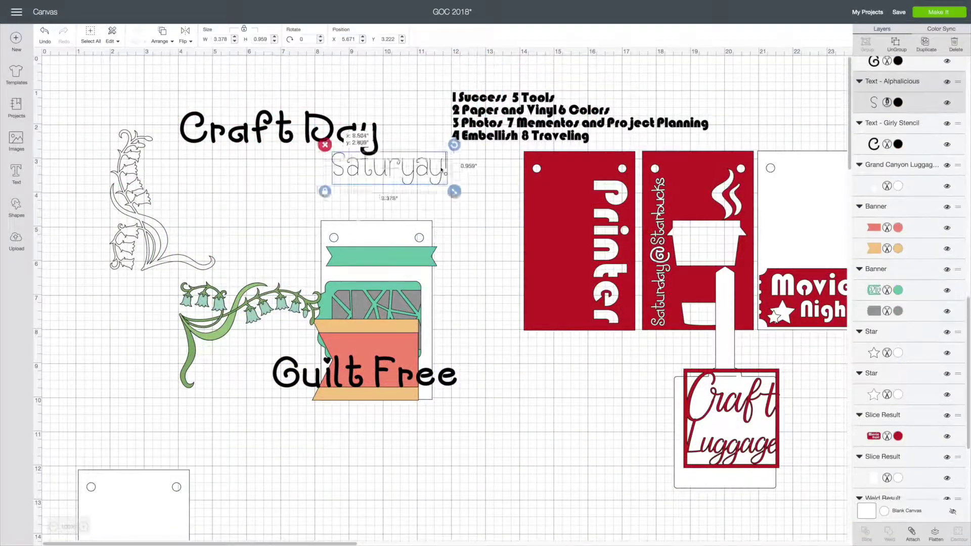
right_click(372, 179)
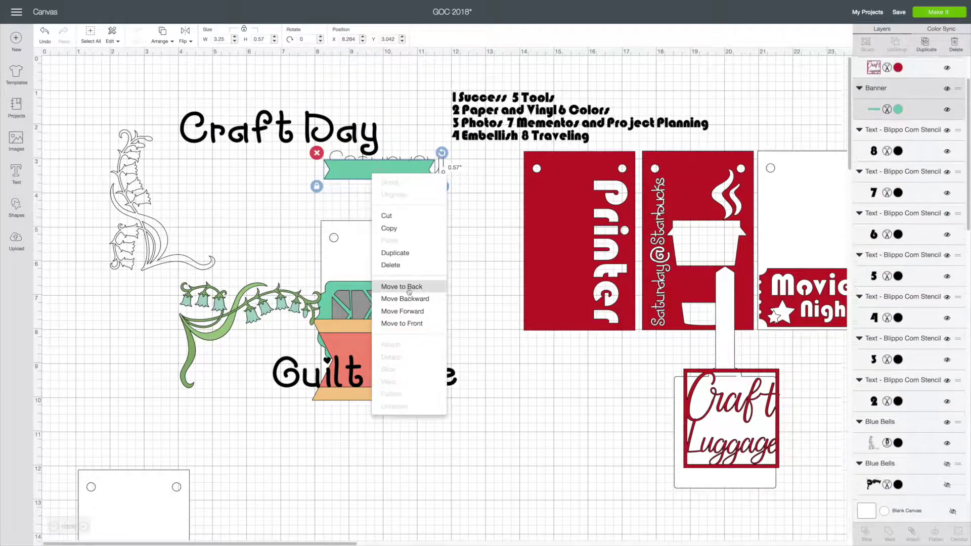
click(396, 286)
click(397, 170)
right_click(397, 171)
click(419, 311)
mouse_move(416, 184)
mouse_down()
mouse_move(409, 152)
mouse_move(405, 172)
mouse_up()
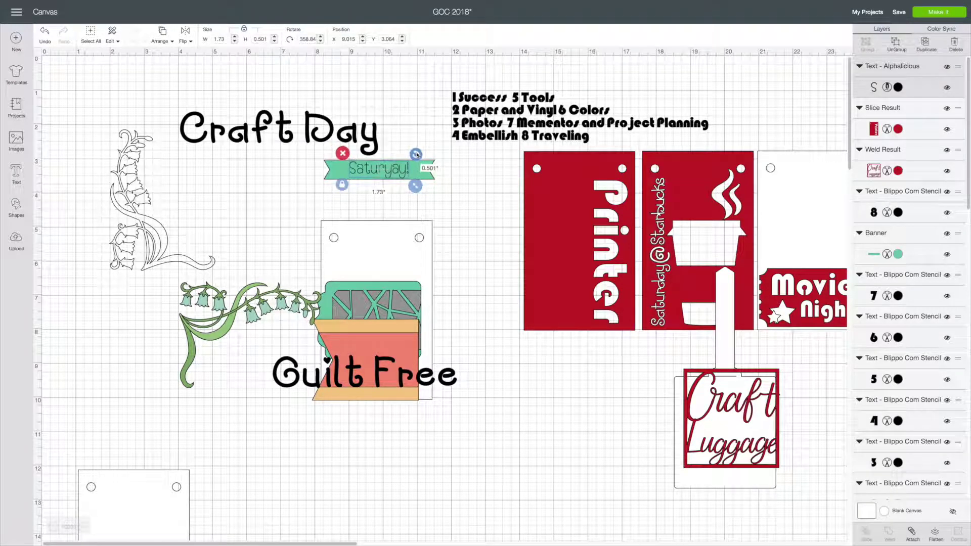
drag(415, 154, 414, 153)
drag(398, 167, 401, 168)
Step: Group the Saturyay! text with its banner and move it onto the white card
drag(311, 148, 445, 191)
click(136, 40)
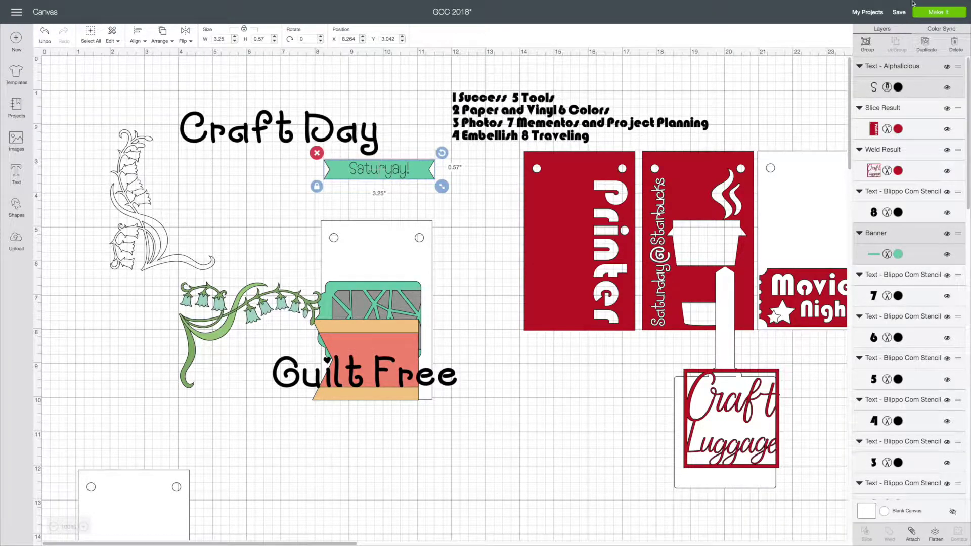
click(867, 43)
drag(392, 172, 390, 259)
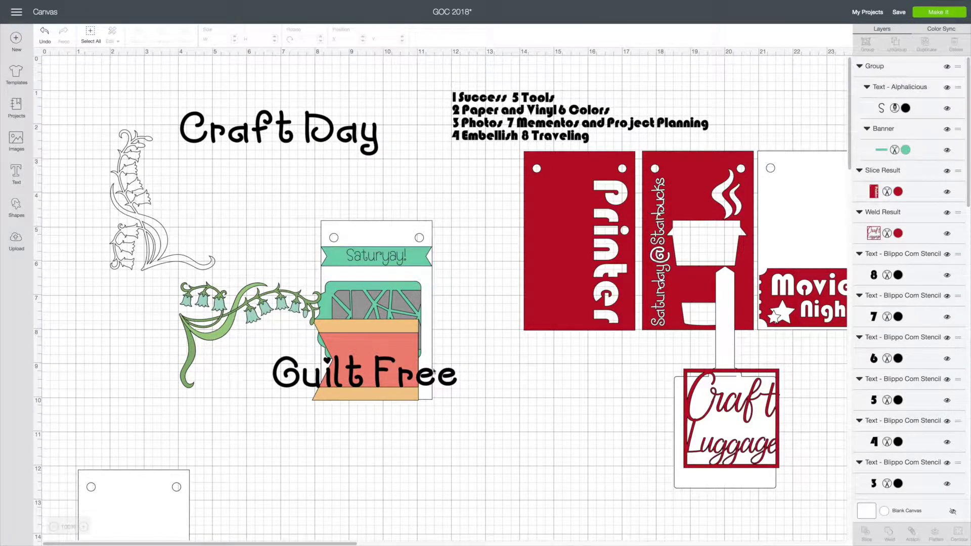
Step: Place the bluebell outline inside the white card, then ungroup and delete the green bluebells
drag(369, 344, 441, 446)
drag(374, 303, 260, 195)
drag(152, 228, 438, 489)
click(243, 323)
click(898, 43)
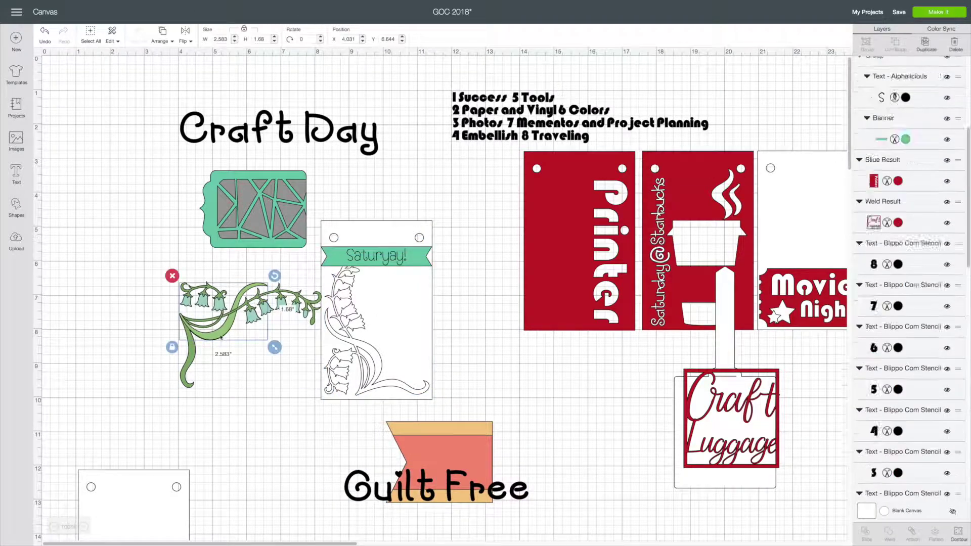
click(898, 87)
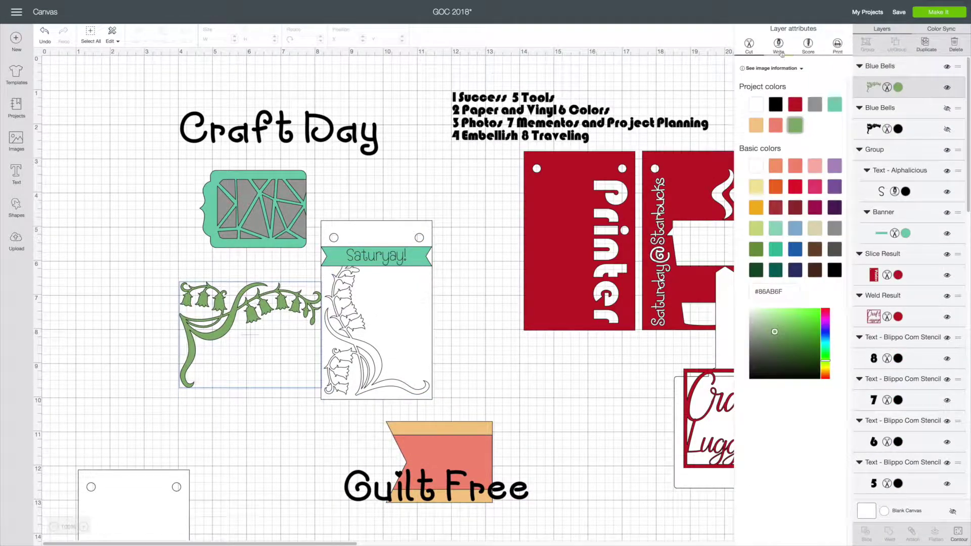
key(Delete)
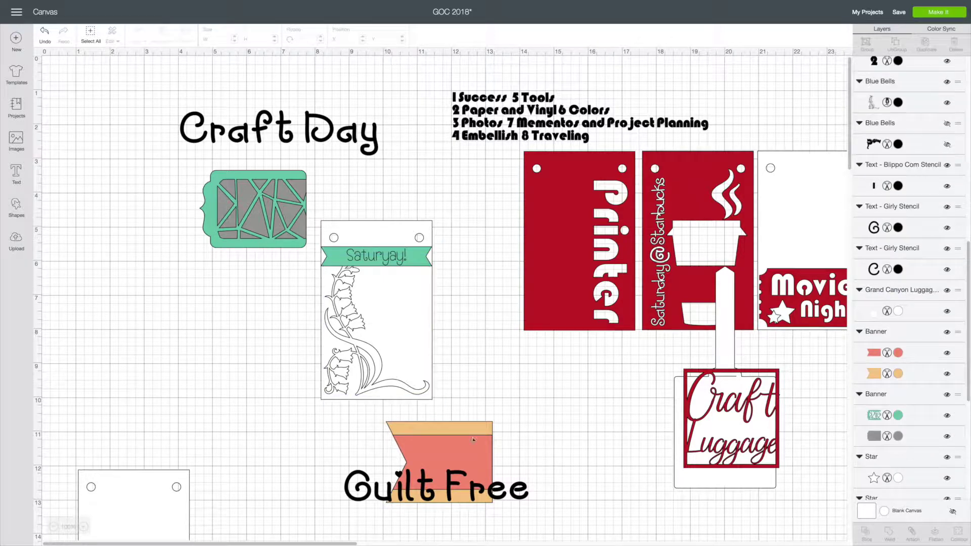
Step: Group the card with its bluebell outline and move it behind the Saturyay! banner
click(331, 354)
click(869, 43)
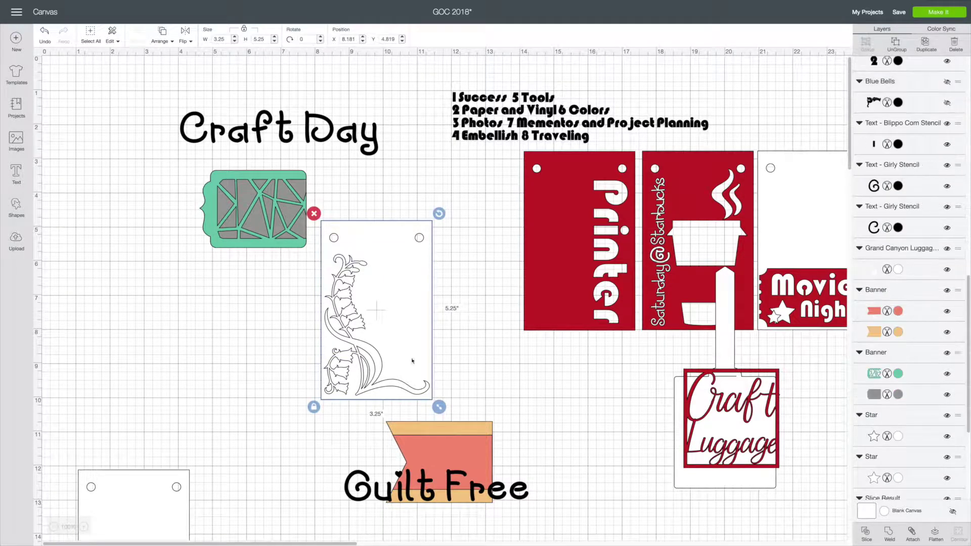
right_click(410, 360)
click(462, 399)
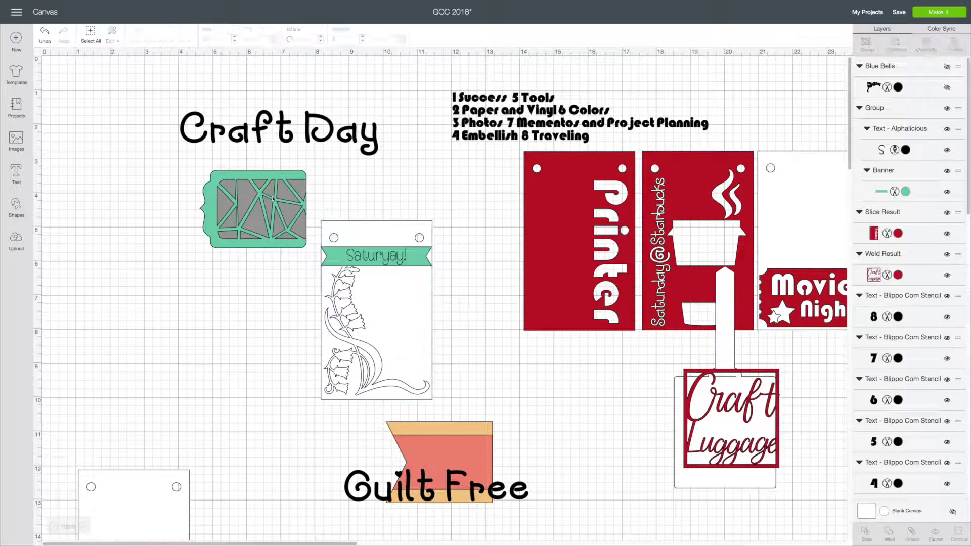
click(264, 246)
mouse_move(264, 246)
mouse_down()
mouse_move(266, 353)
mouse_move(264, 246)
mouse_up()
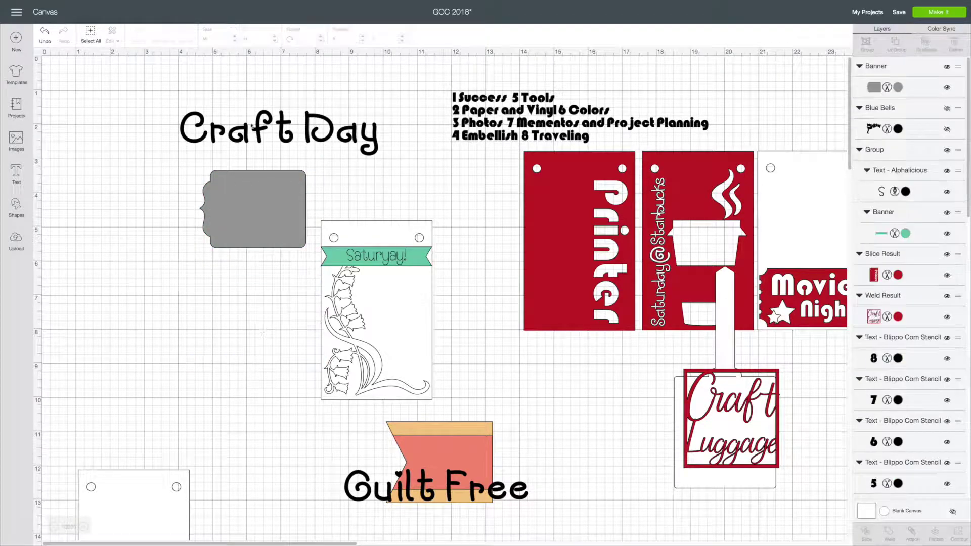
click(286, 139)
Step: Move Craft Day onto the grey tag, split it into letters and weld 'Craft' into one word
right_click(290, 155)
drag(257, 127, 293, 195)
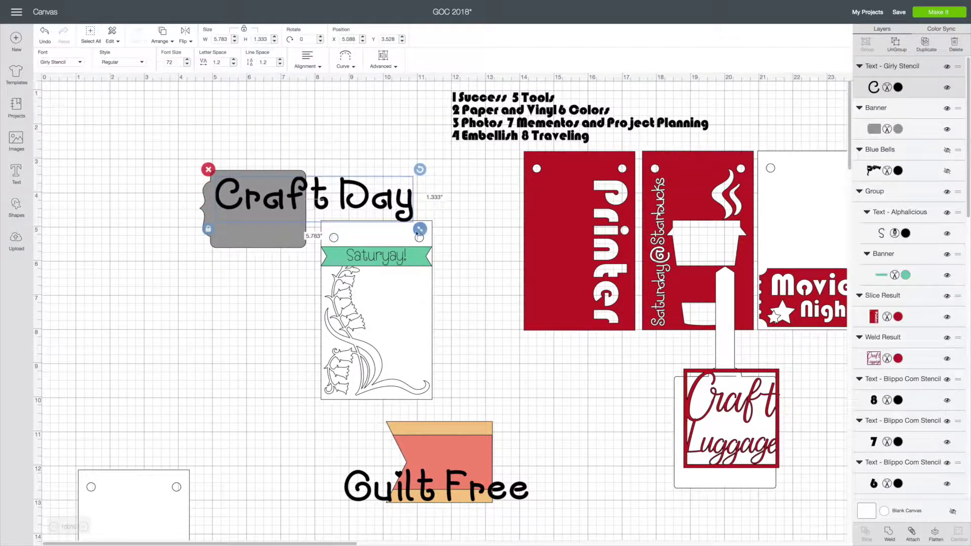
click(386, 84)
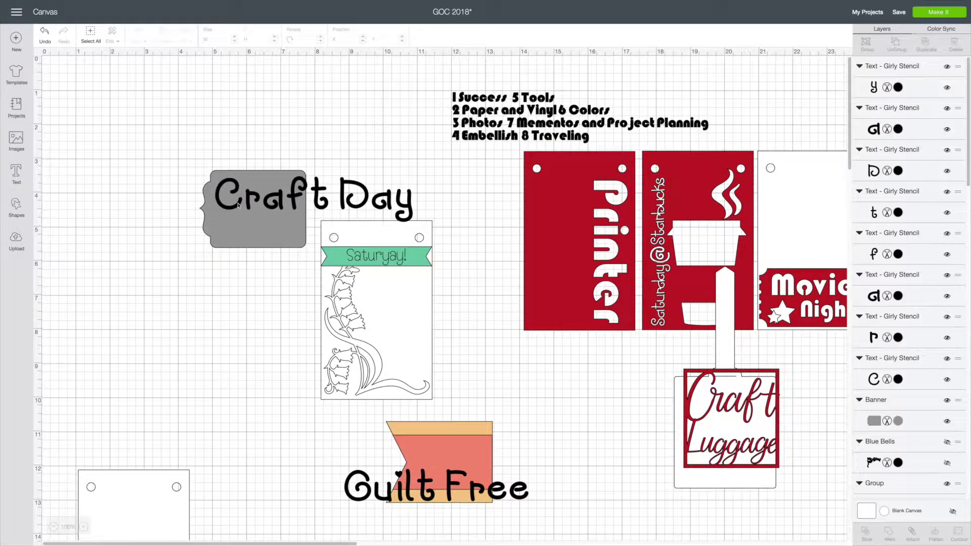
click(239, 205)
shift+click(264, 197)
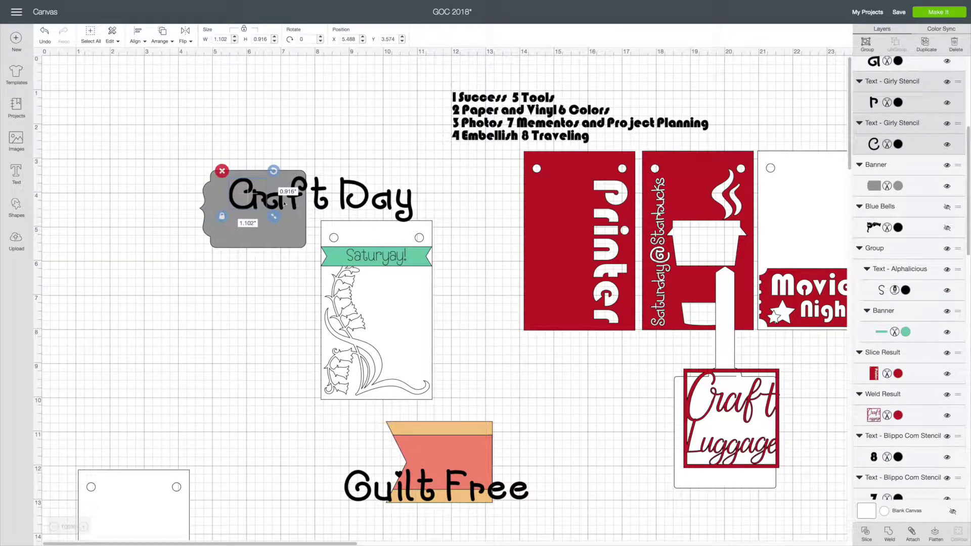
shift+click(286, 203)
shift+click(297, 197)
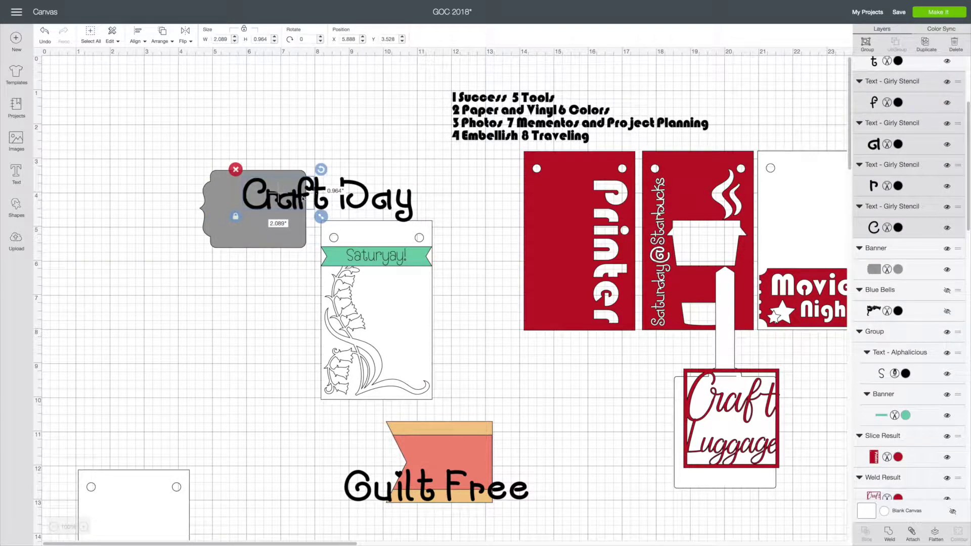
click(278, 208)
drag(279, 207, 254, 209)
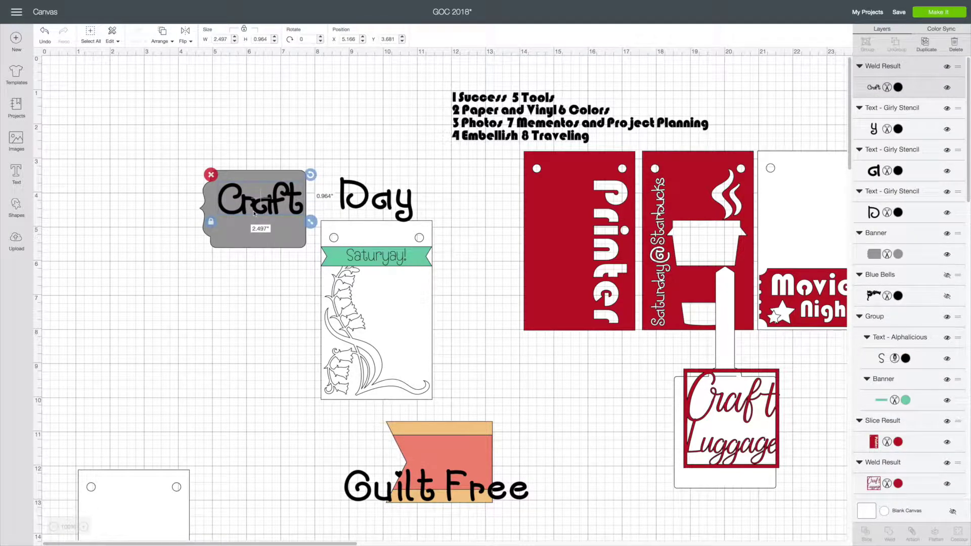
Step: Weld 'Day', stack it beneath 'Craft' on the tag, and enlarge the lettering
click(379, 186)
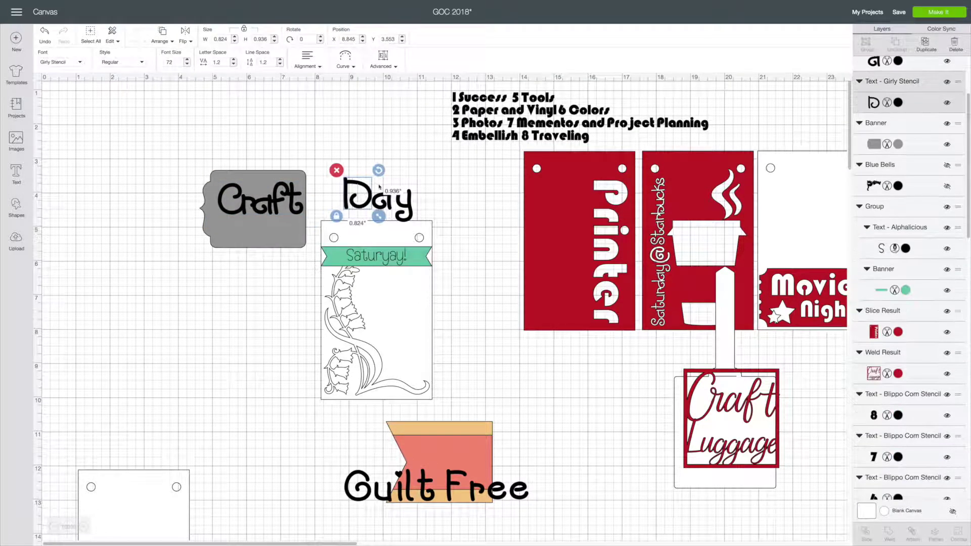
shift+click(388, 206)
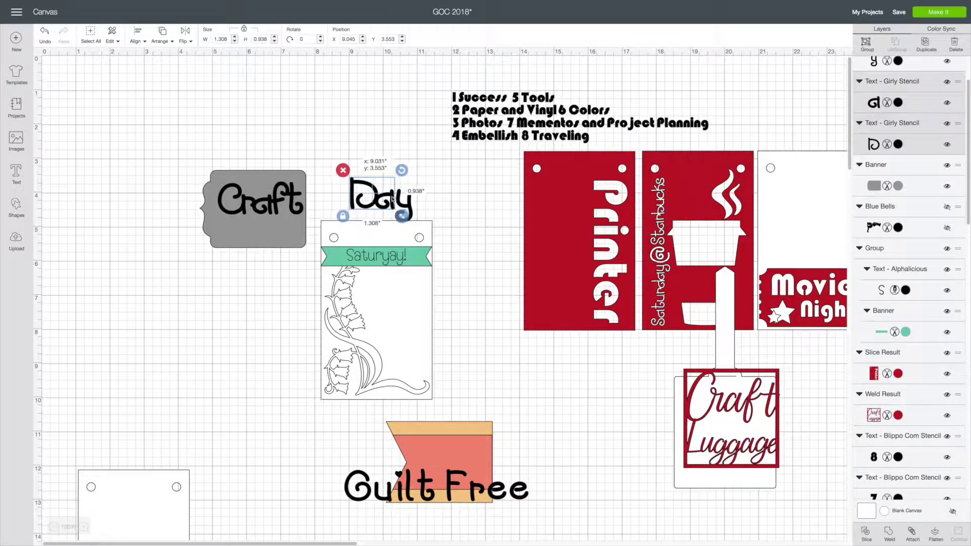
drag(392, 198, 274, 231)
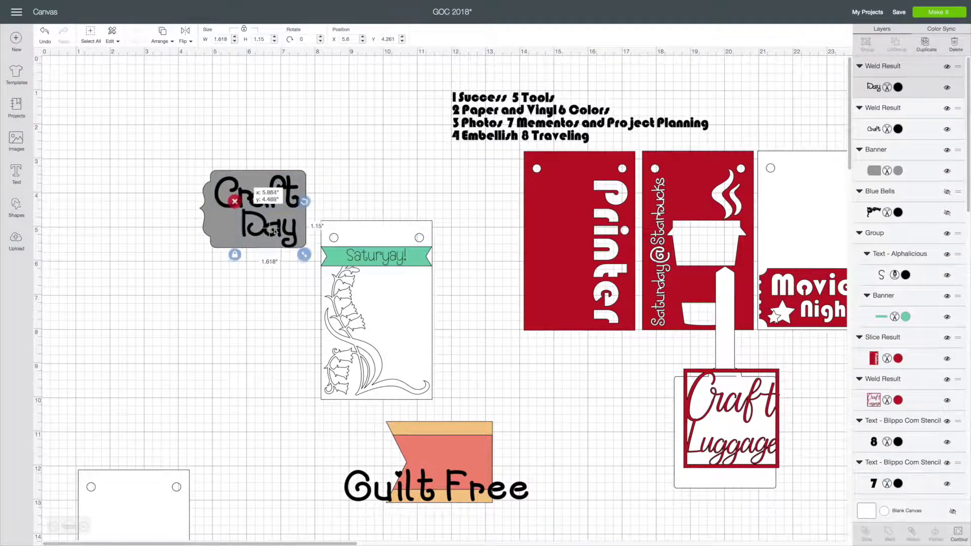
click(350, 192)
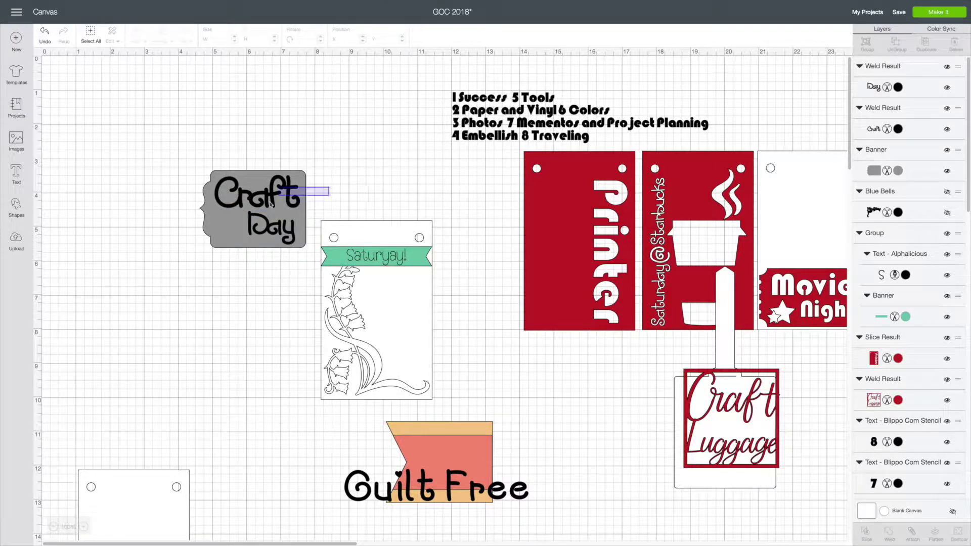
drag(271, 204, 268, 208)
drag(268, 208, 236, 259)
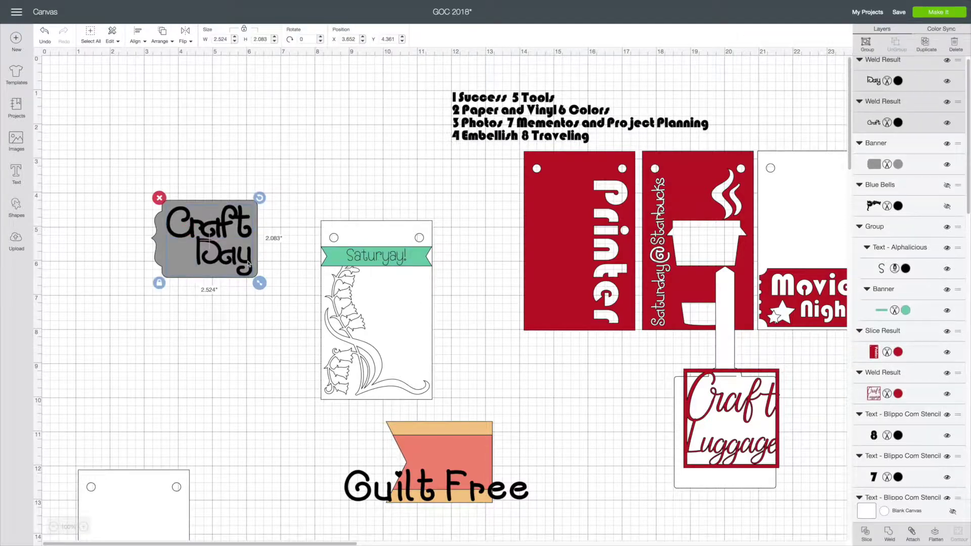
Step: Send the grey tag behind the lettering, slice Craft Day out, and delete the leftover letters
click(313, 148)
click(243, 217)
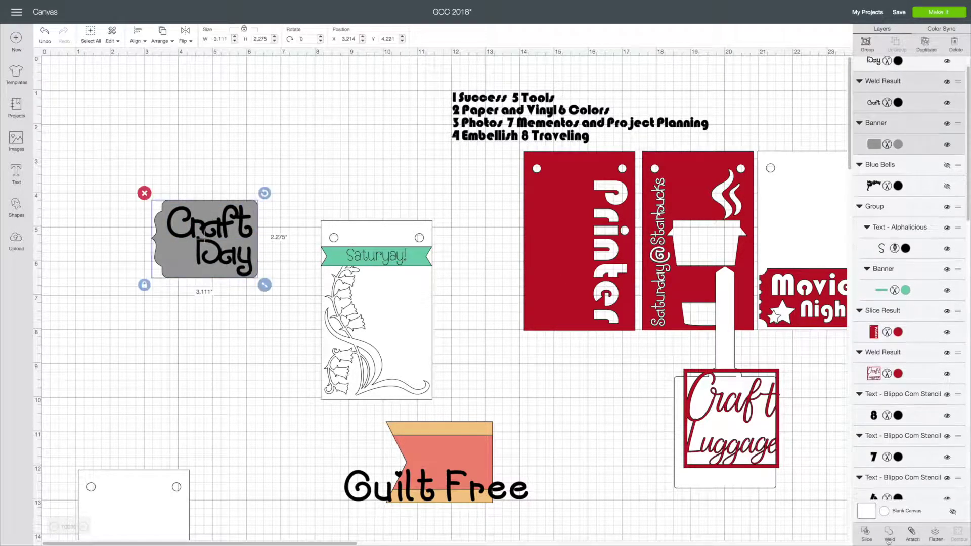
right_click(223, 264)
click(256, 389)
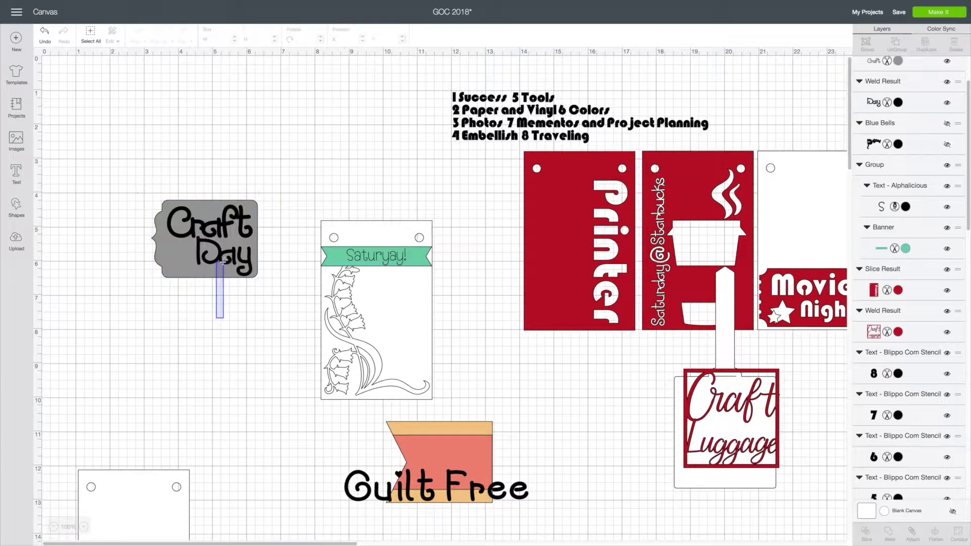
drag(126, 176, 283, 344)
click(866, 532)
drag(212, 303, 379, 311)
click(160, 198)
click(440, 450)
Step: Ungroup the spare salmon banner and move its banner and text to the left
click(896, 44)
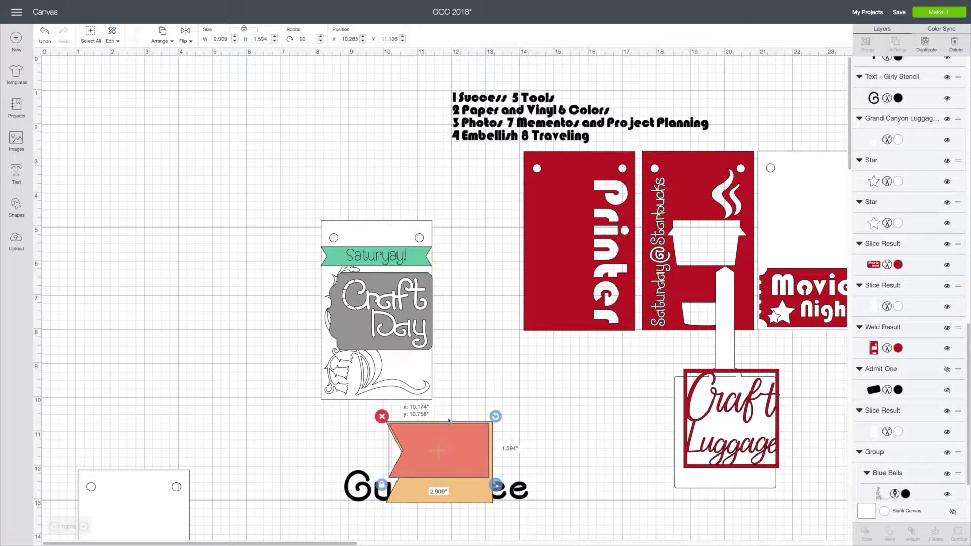
drag(435, 450, 198, 337)
click(375, 494)
drag(375, 495, 132, 260)
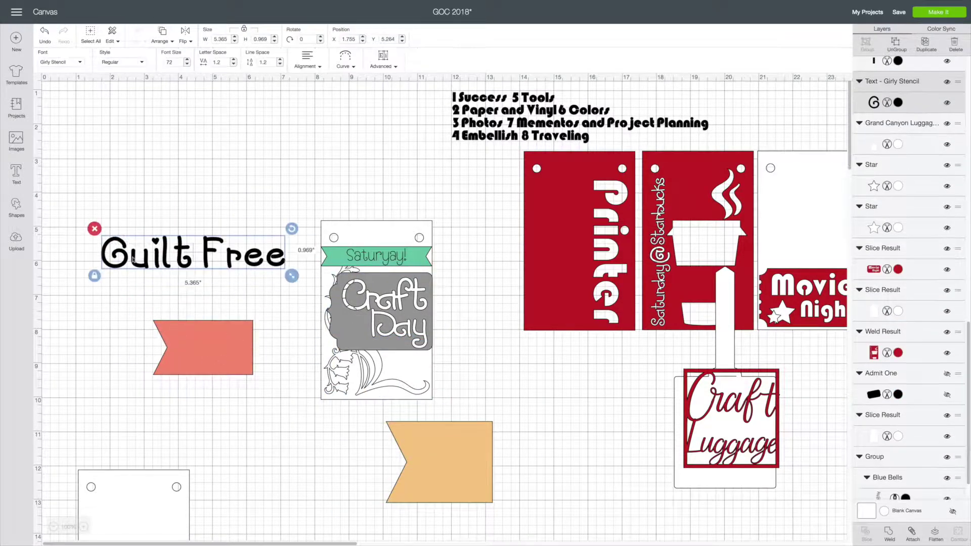
click(374, 262)
click(894, 123)
Step: Position the Saturyay! text back onto the salmon banner
click(418, 266)
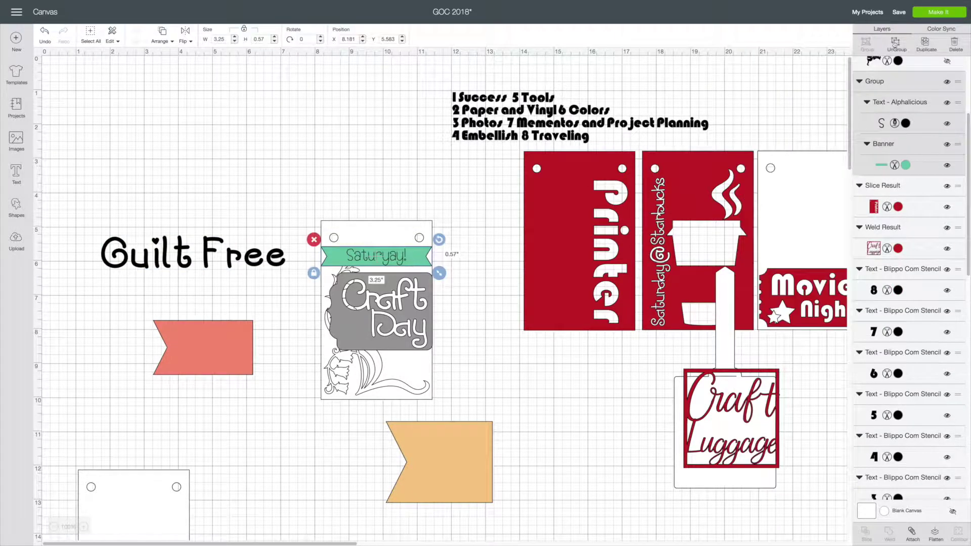
drag(400, 275, 318, 286)
key(ctrl+z)
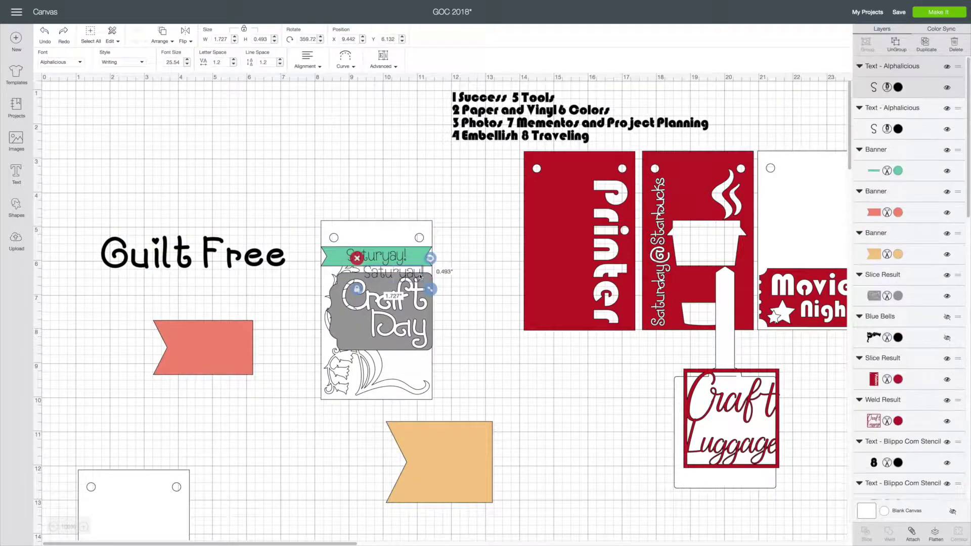
drag(394, 273, 212, 342)
click(338, 261)
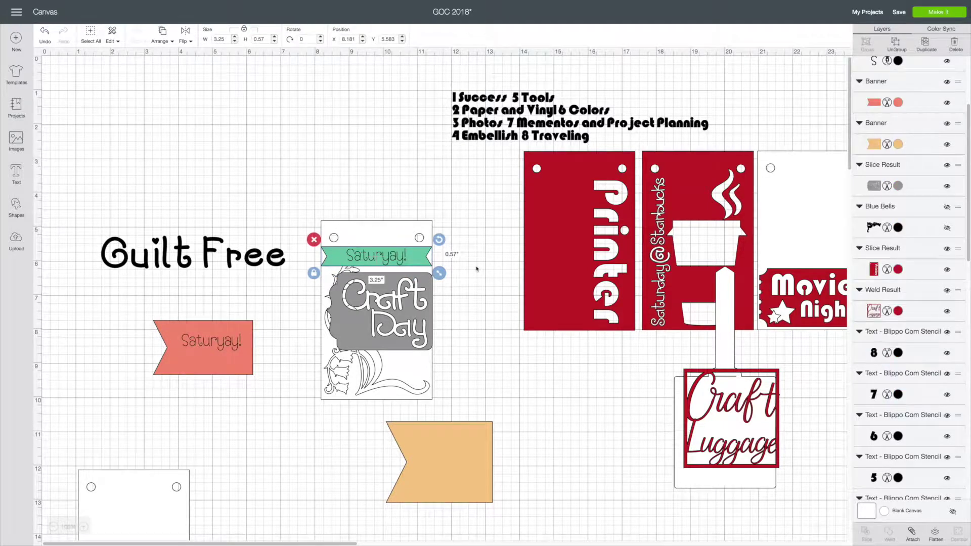
click(336, 283)
click(221, 344)
Step: Change the banner wording to 'Guilt Free' and shrink the banner to about 2.1 by 0.7 inches
double_click(221, 343)
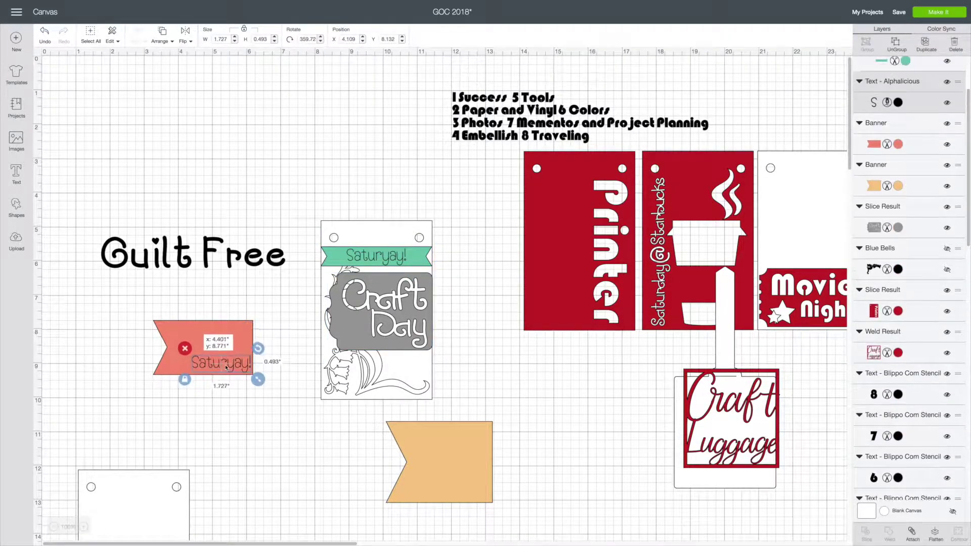
text(Guilt F)
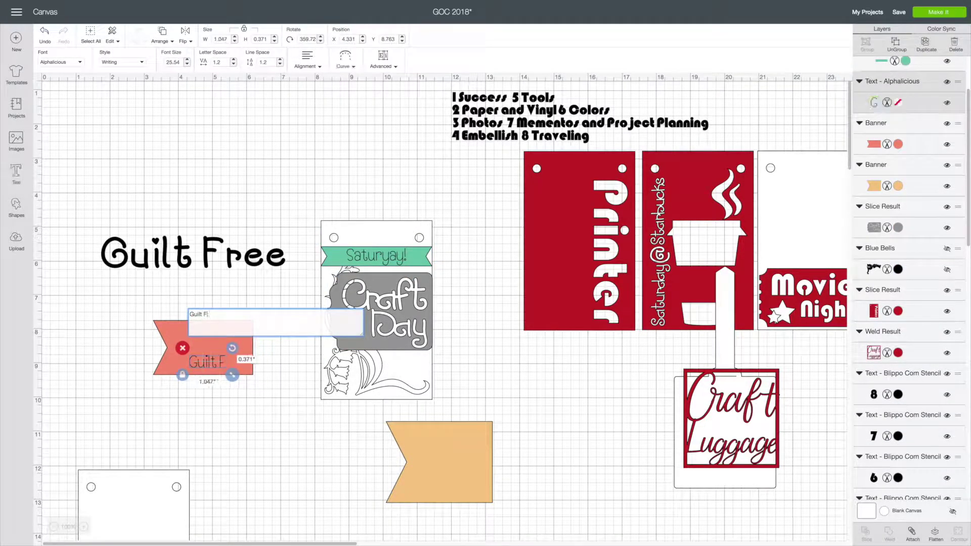
text(ree)
click(191, 403)
click(212, 334)
drag(258, 384, 262, 394)
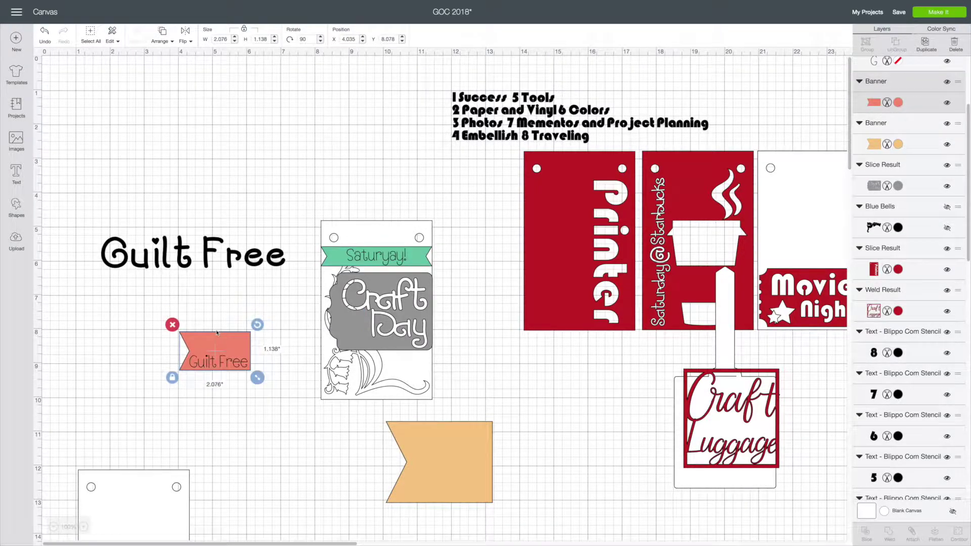
drag(218, 333, 277, 385)
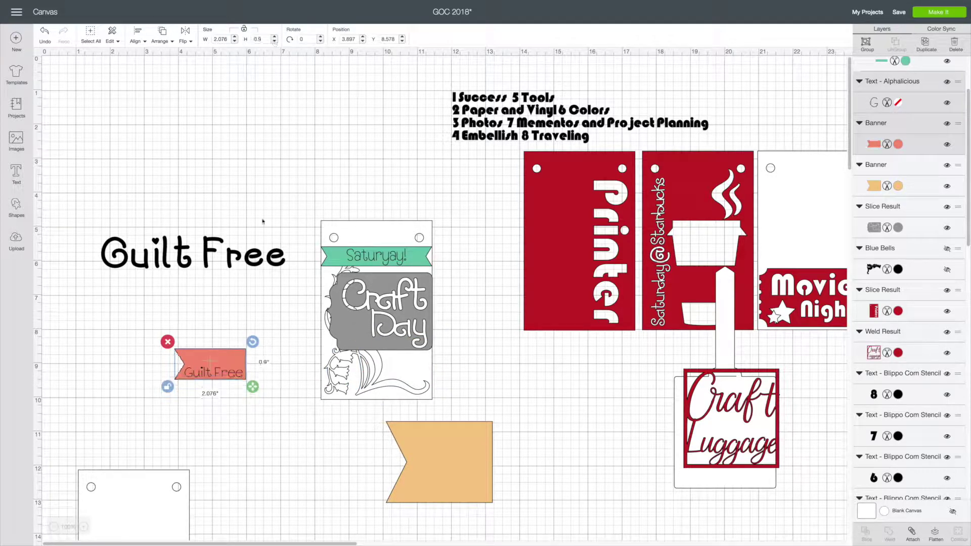
key(ctrl+z)
key(ctrl+y)
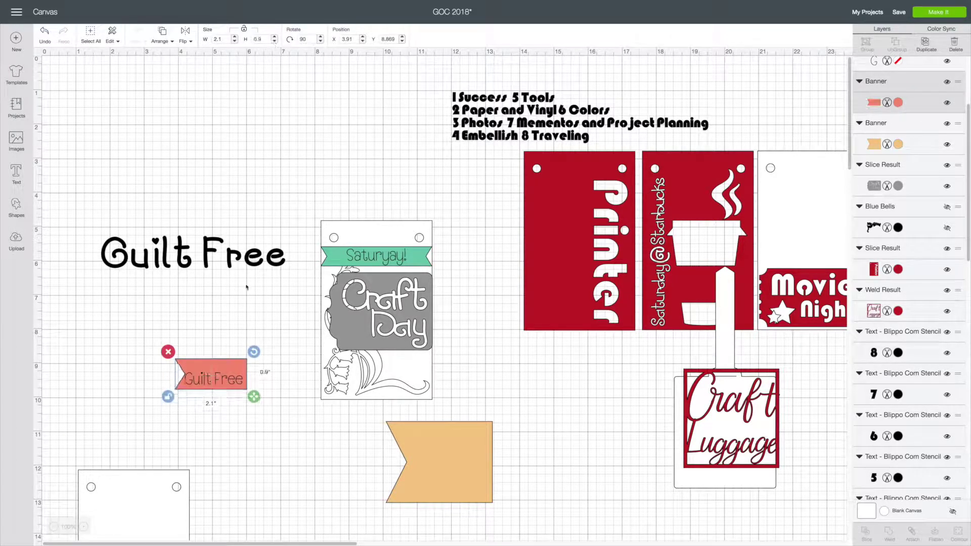
double_click(205, 376)
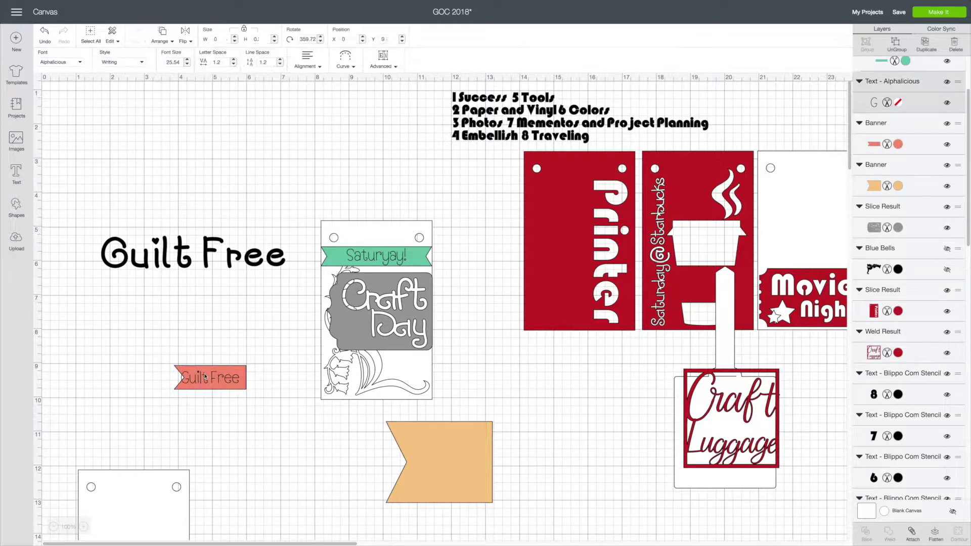
Step: Colour the Guilt Free banner dark red and group it with its text
click(250, 349)
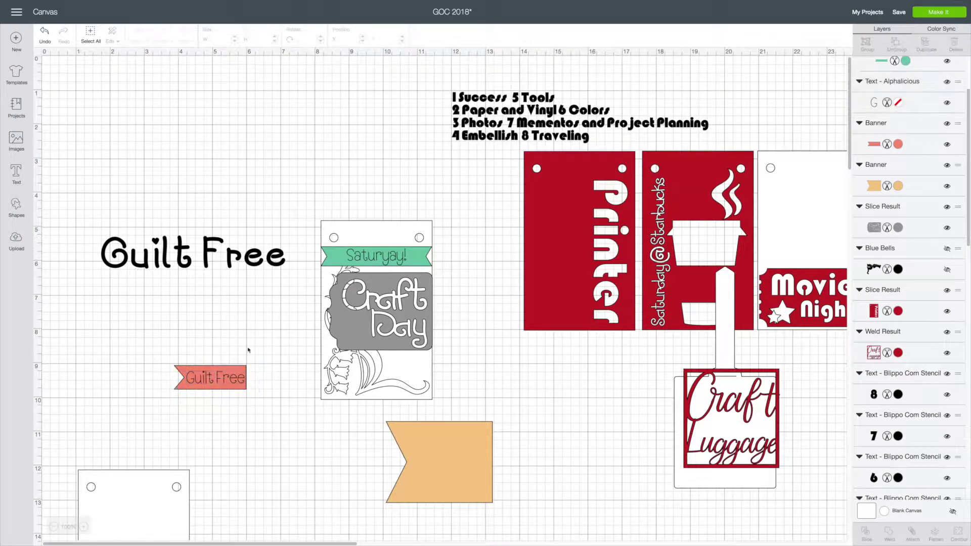
click(210, 377)
click(215, 354)
click(211, 377)
click(898, 144)
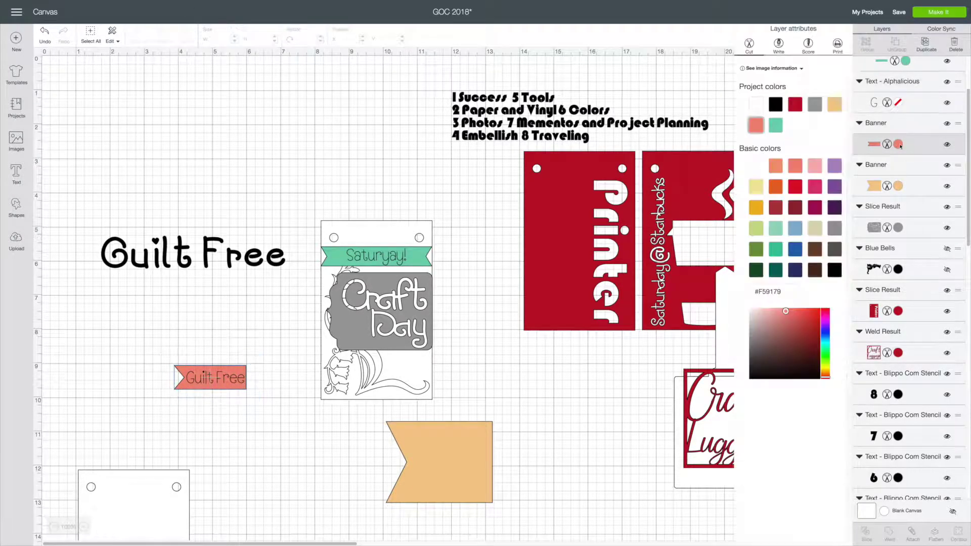
click(796, 101)
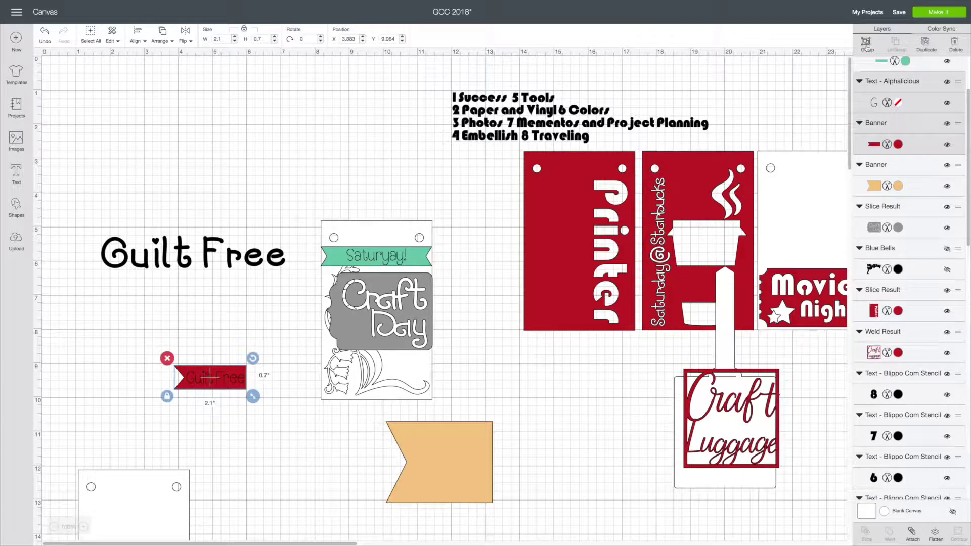
click(866, 48)
Step: Place the Guilt Free banner under the grey Craft Day piece and send the white card back
drag(221, 379, 407, 364)
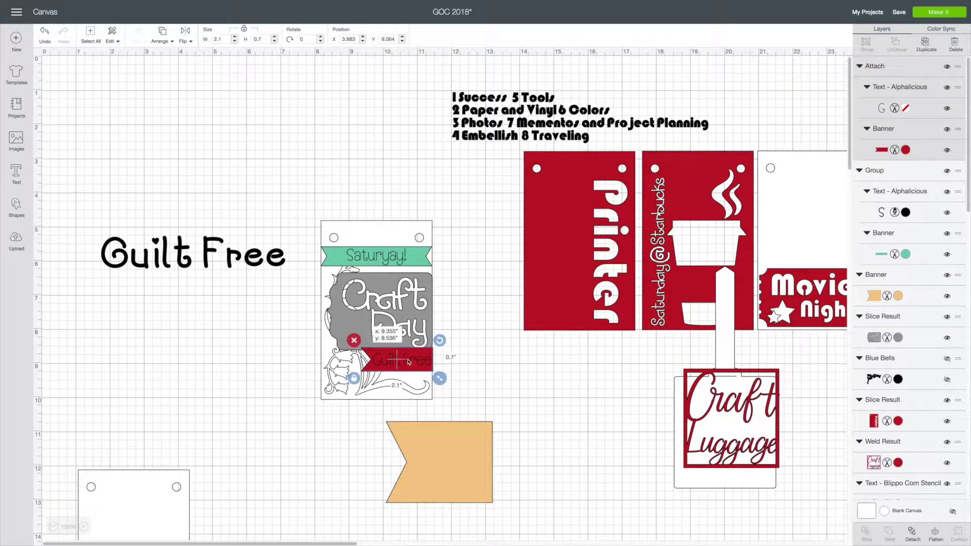
right_click(396, 360)
click(410, 218)
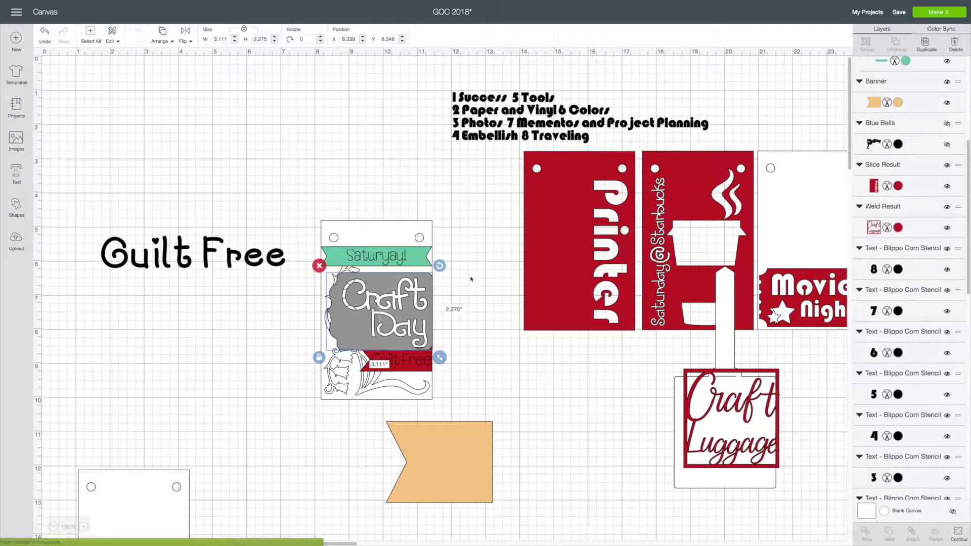
click(515, 310)
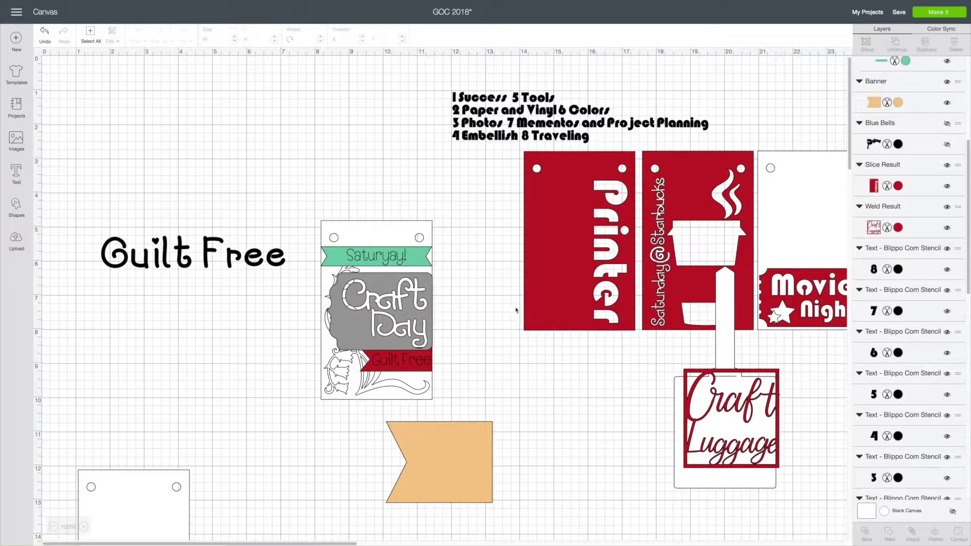
click(347, 390)
right_click(390, 304)
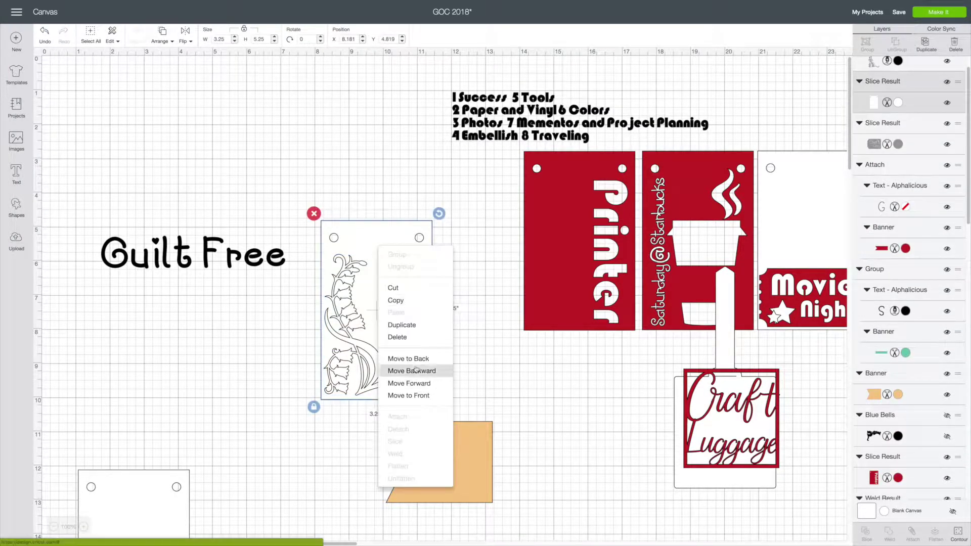
click(416, 370)
Step: Shrink the Craft Day group and shift it right and down on the card
click(274, 42)
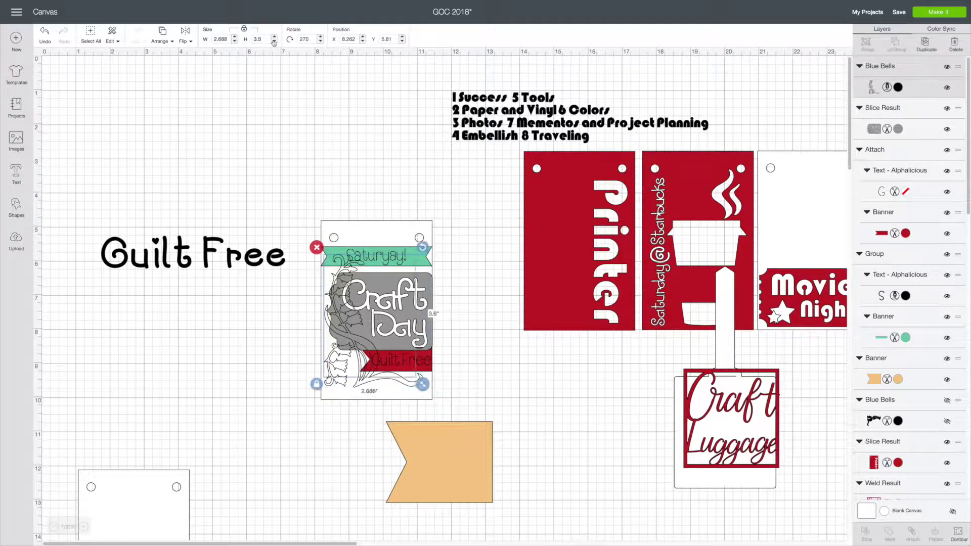
drag(340, 274, 340, 310)
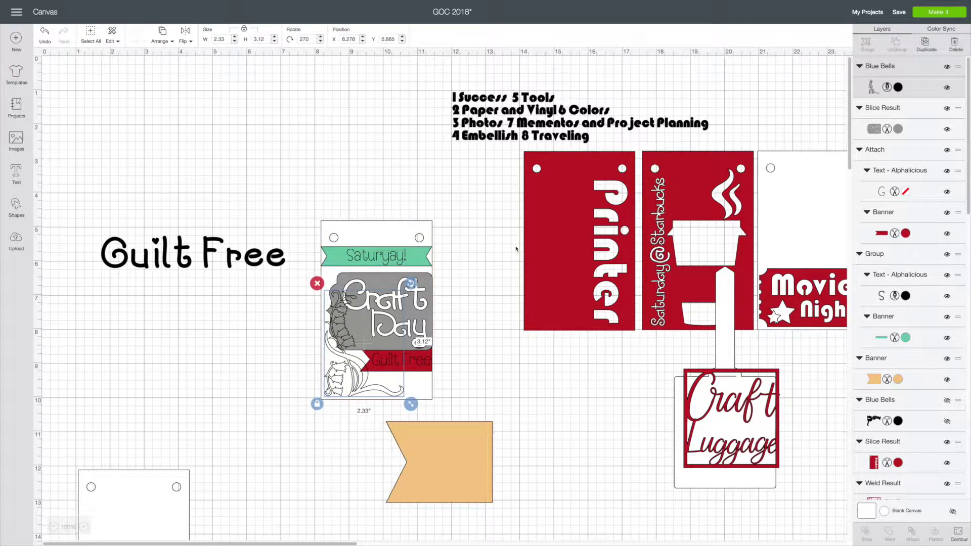
key(ctrl+z)
key(ctrl+z)
key(ctrl+z)
key(ctrl+z)
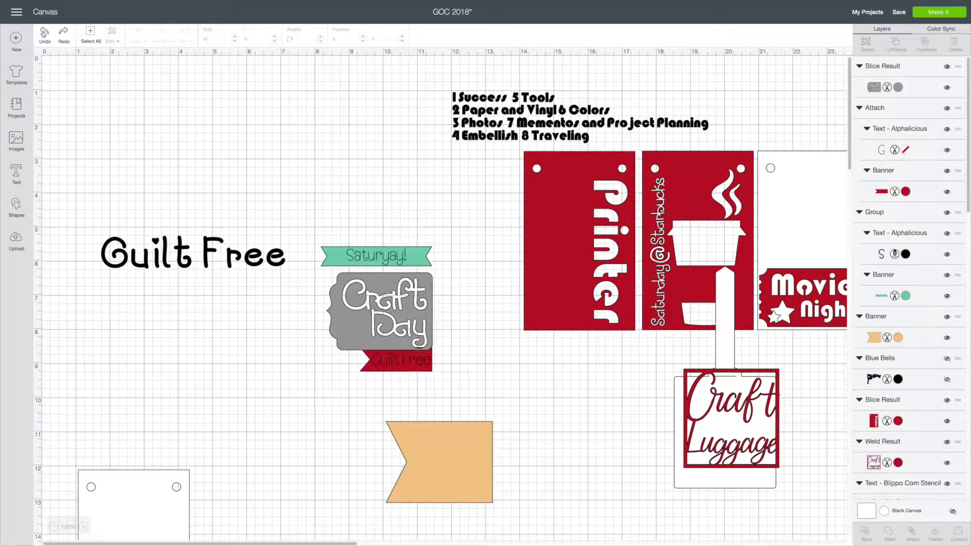
drag(363, 331, 390, 333)
Step: Ungroup the card, rotate the bluebell outline to 270°, reposition it and send it to back
click(389, 334)
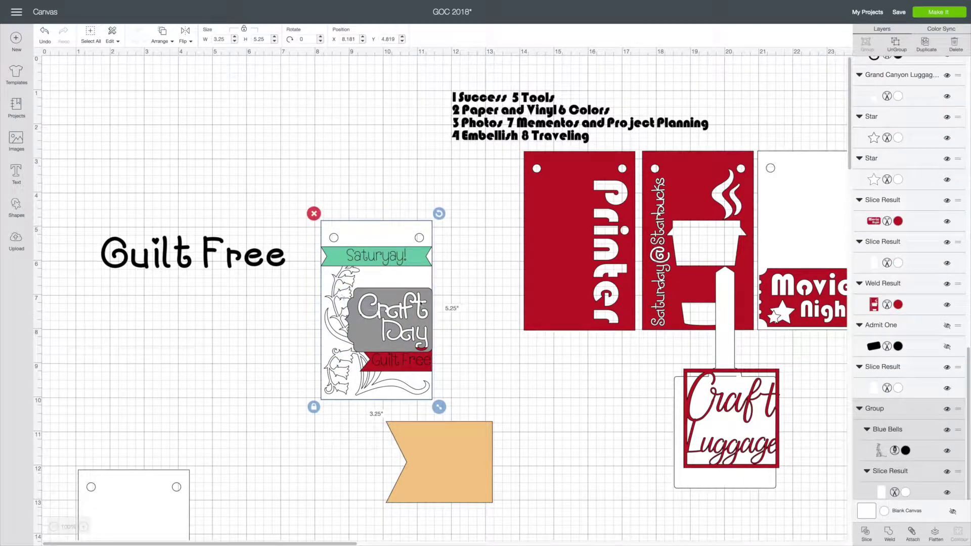
click(896, 45)
click(880, 66)
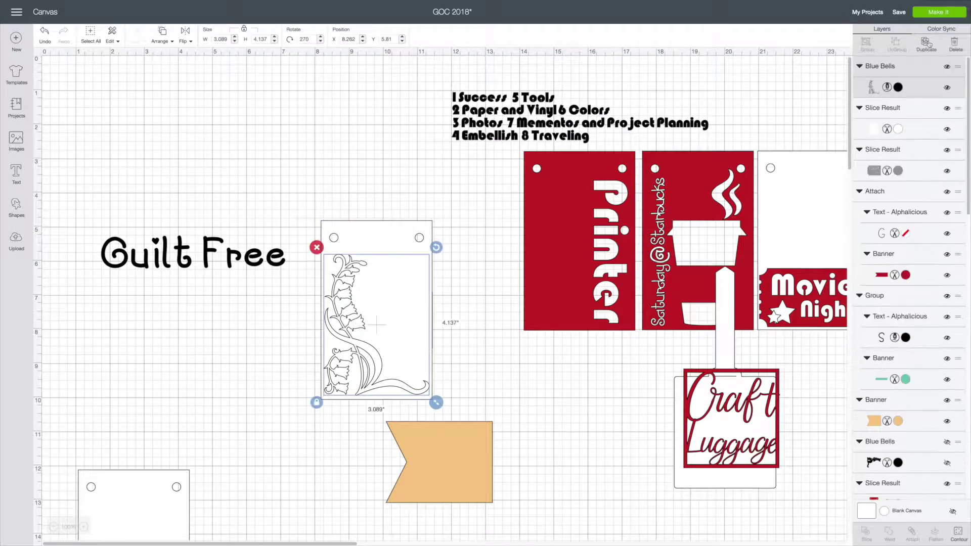
click(320, 43)
drag(457, 263, 331, 421)
drag(414, 326, 399, 282)
click(466, 281)
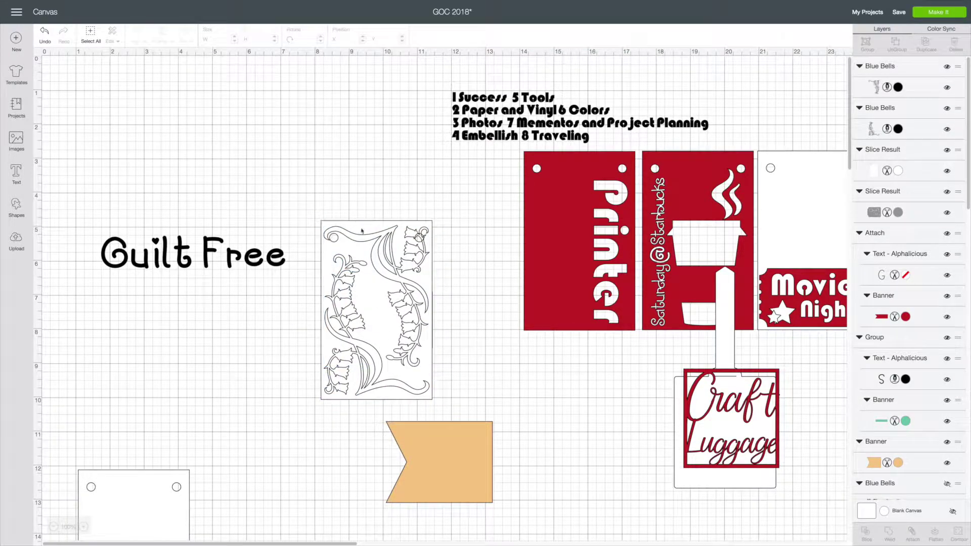
click(404, 303)
click(321, 390)
click(321, 389)
right_click(333, 388)
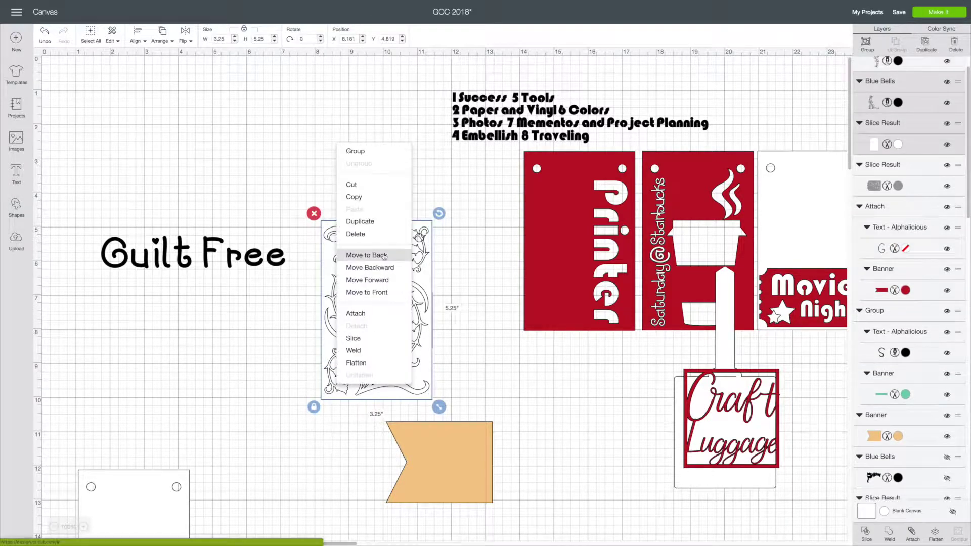
click(379, 253)
Step: Reorder the bluebell outline behind the card pieces, then undo back to the original card
click(388, 231)
right_click(387, 231)
click(400, 345)
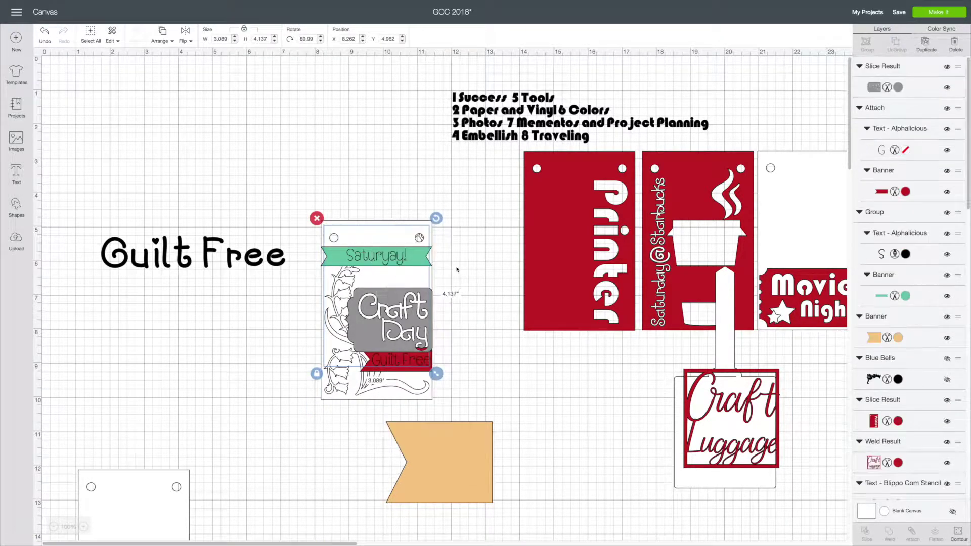
drag(968, 120, 956, 471)
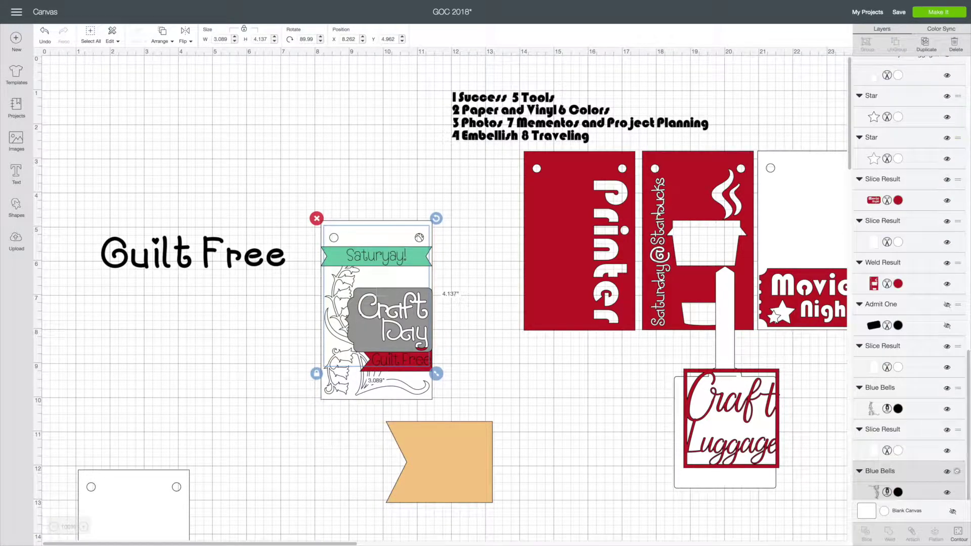
drag(946, 344, 946, 346)
click(563, 351)
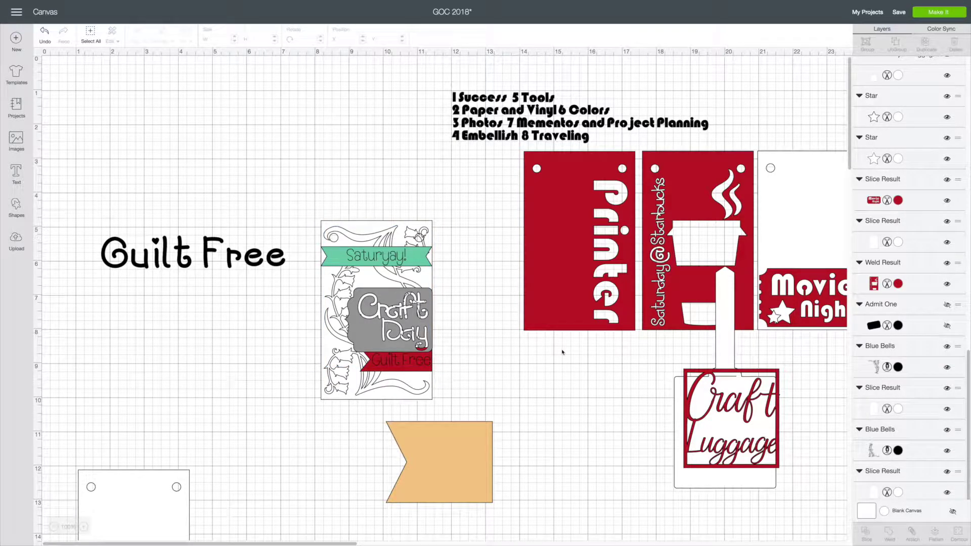
key(ctrl+z)
key(ctrl+z)
key(ctrl+z)
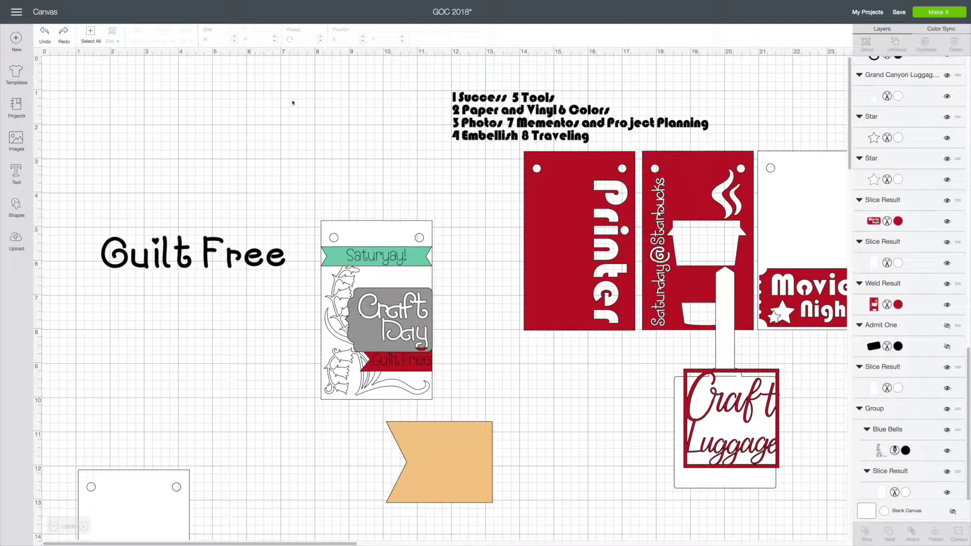
click(425, 257)
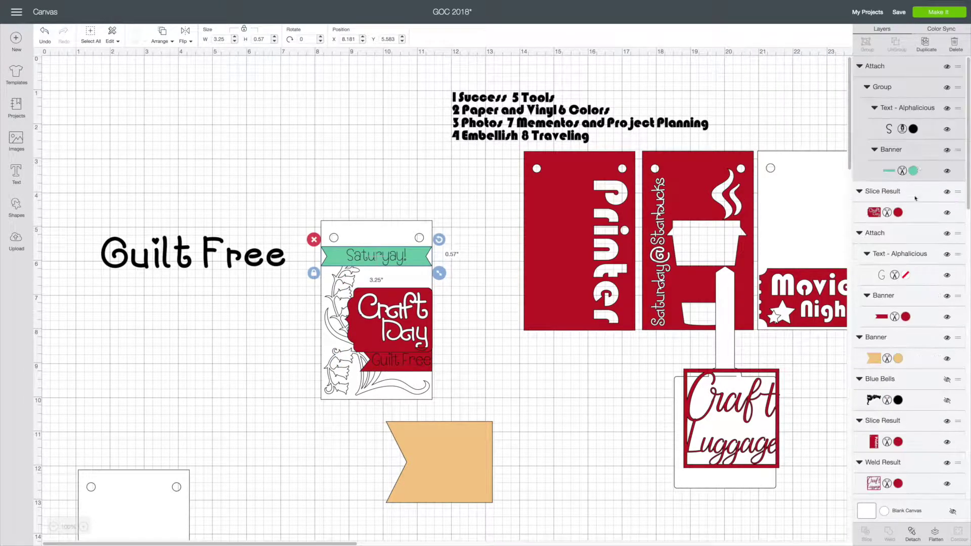
Step: Make the Saturyay! banner red and bring the banners to the front on the card
click(912, 170)
click(395, 207)
click(376, 273)
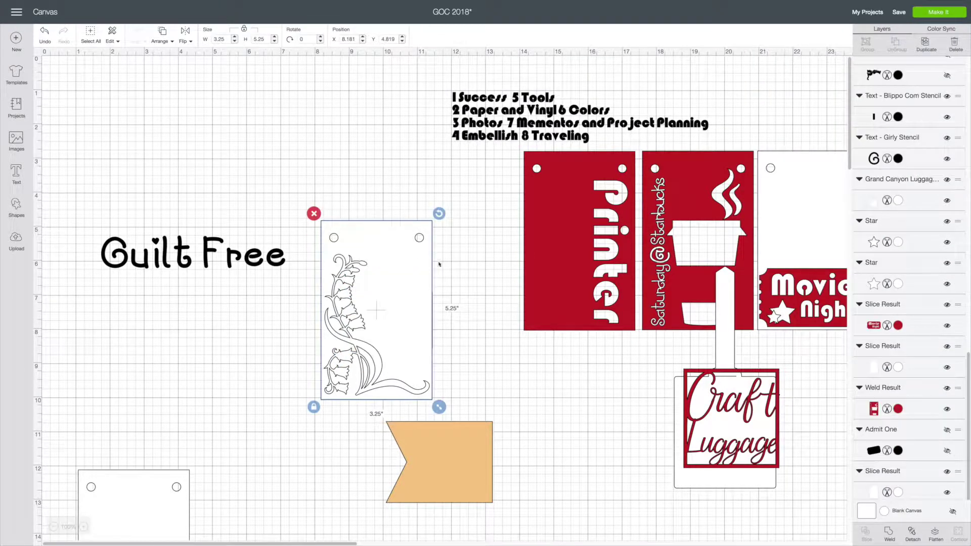
drag(376, 273, 465, 206)
right_click(390, 344)
click(416, 264)
drag(382, 329, 470, 268)
click(364, 263)
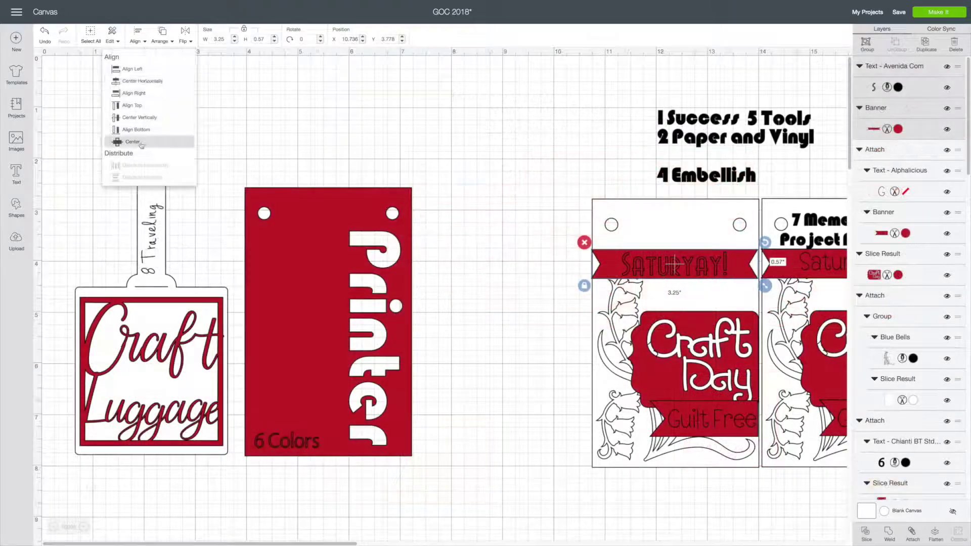
Step: Attach the SATURYAY! text to its banner and centre it horizontally on the card
click(911, 534)
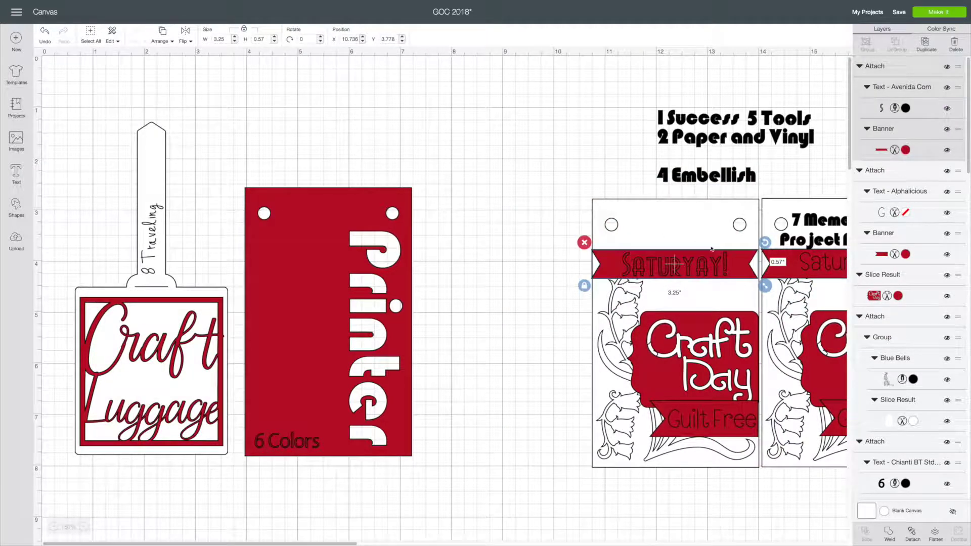
click(676, 236)
click(139, 35)
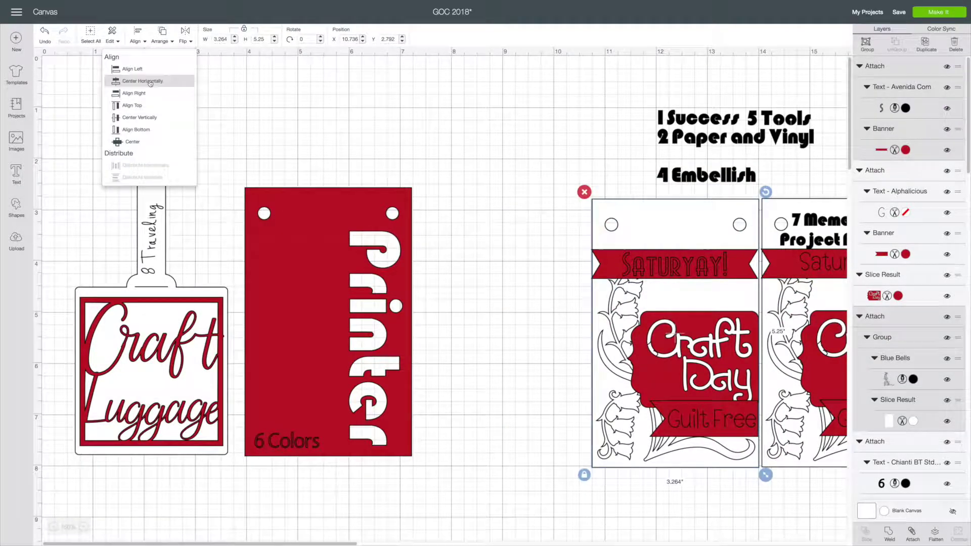
click(150, 82)
Step: Group the SATURYAY! banner with the card background and send the group to the back
click(455, 145)
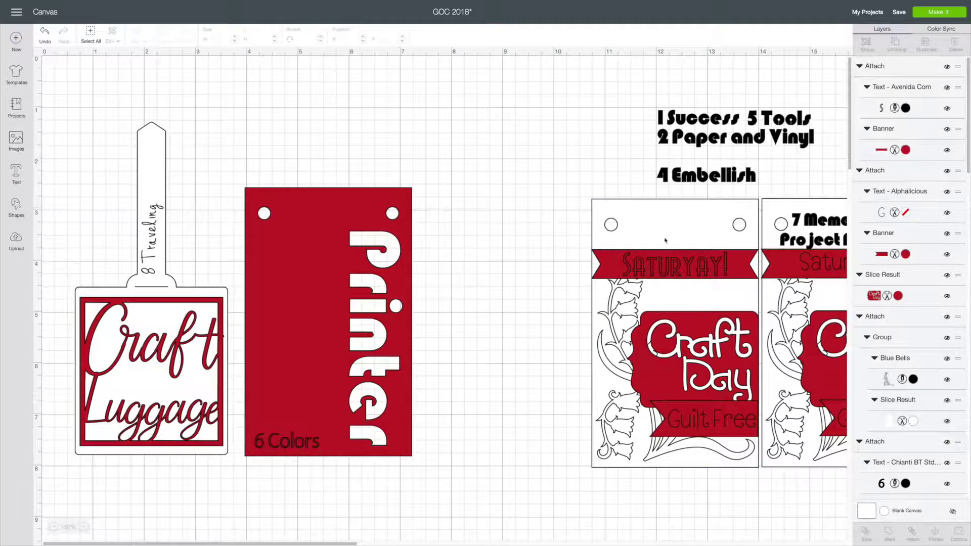
click(660, 261)
shift+click(647, 242)
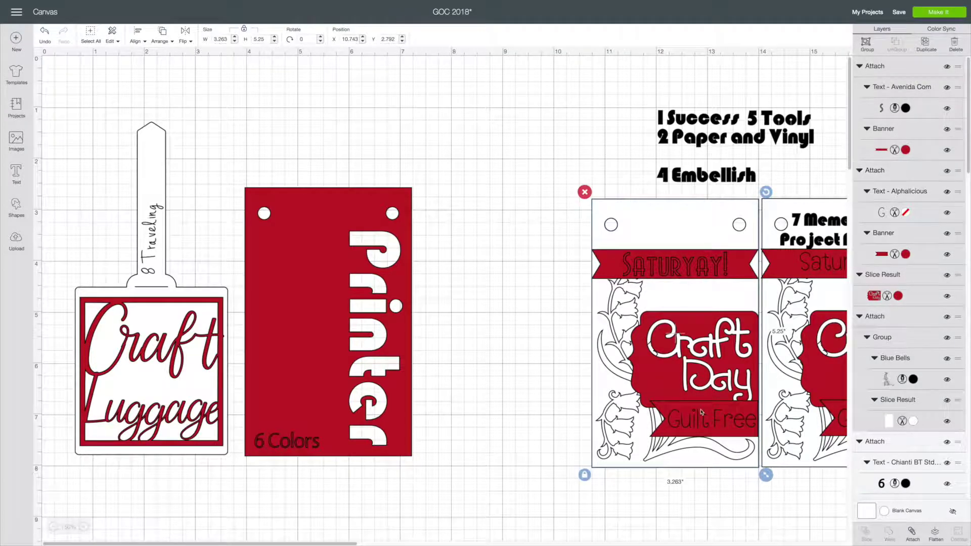
click(866, 42)
right_click(689, 216)
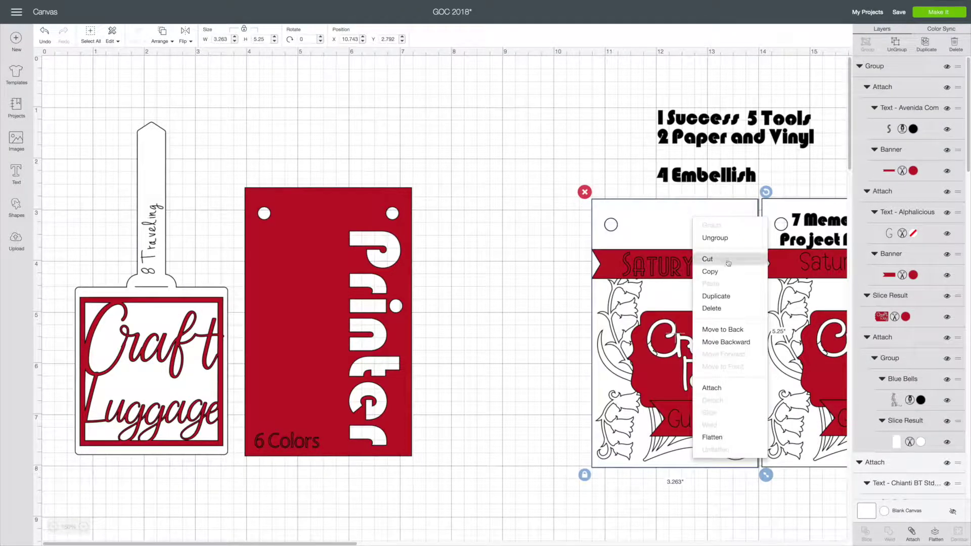
click(713, 330)
double_click(662, 221)
Step: Change the 3 Photos title's font to Avenida Com from the font list
click(76, 64)
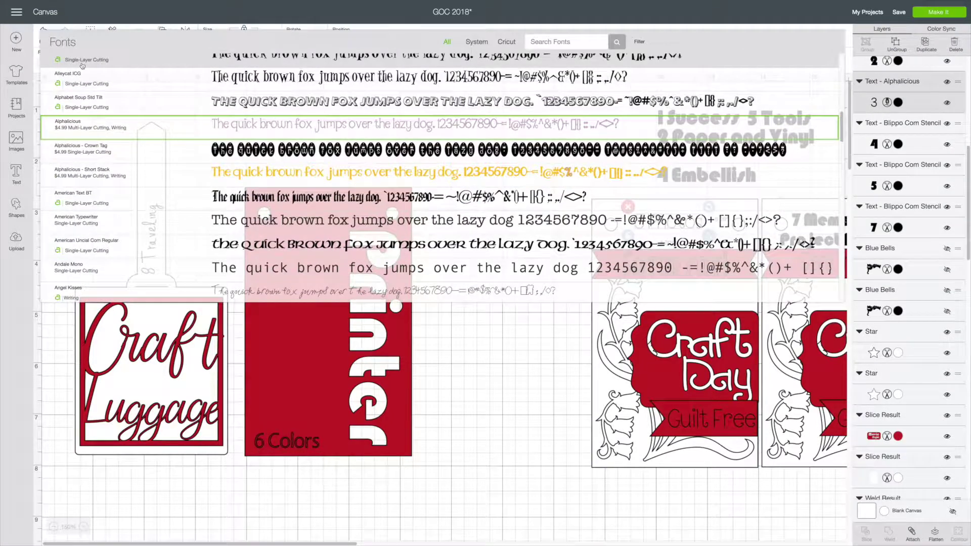
click(519, 369)
click(72, 60)
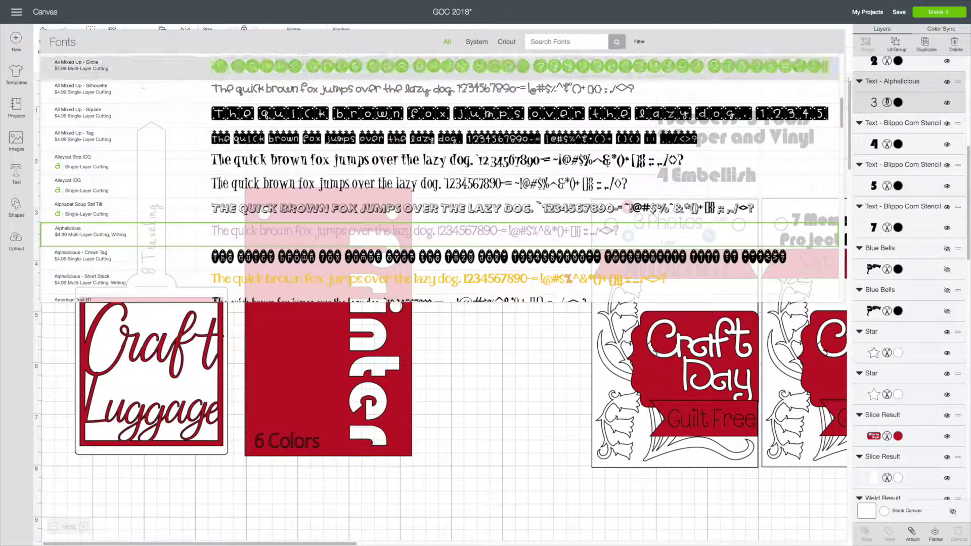
scroll(308, 94, down, 10)
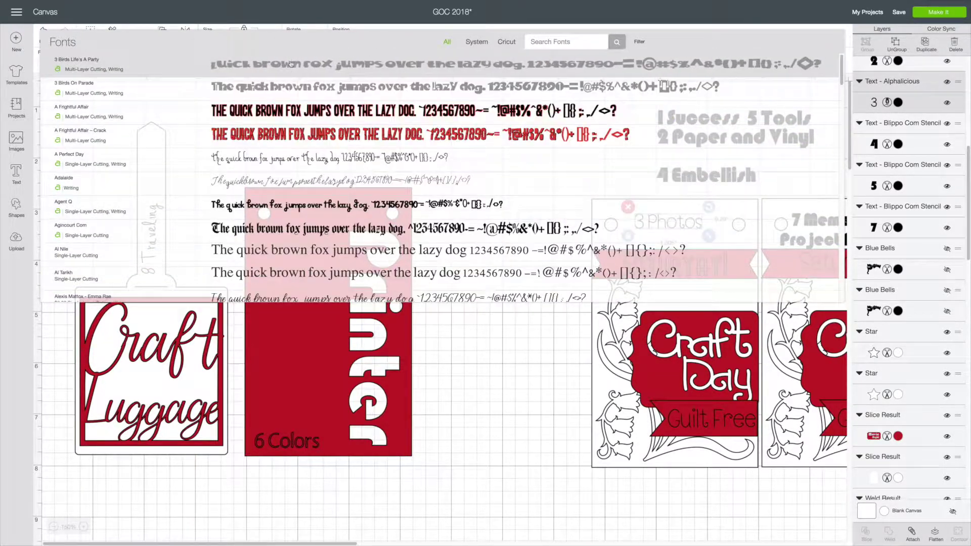
scroll(308, 94, down, 10)
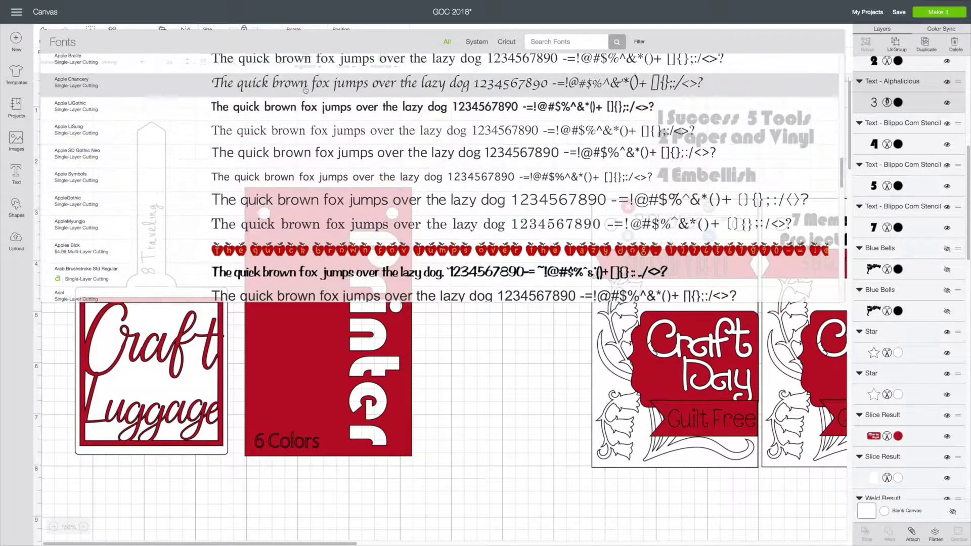
scroll(297, 232, down, 10)
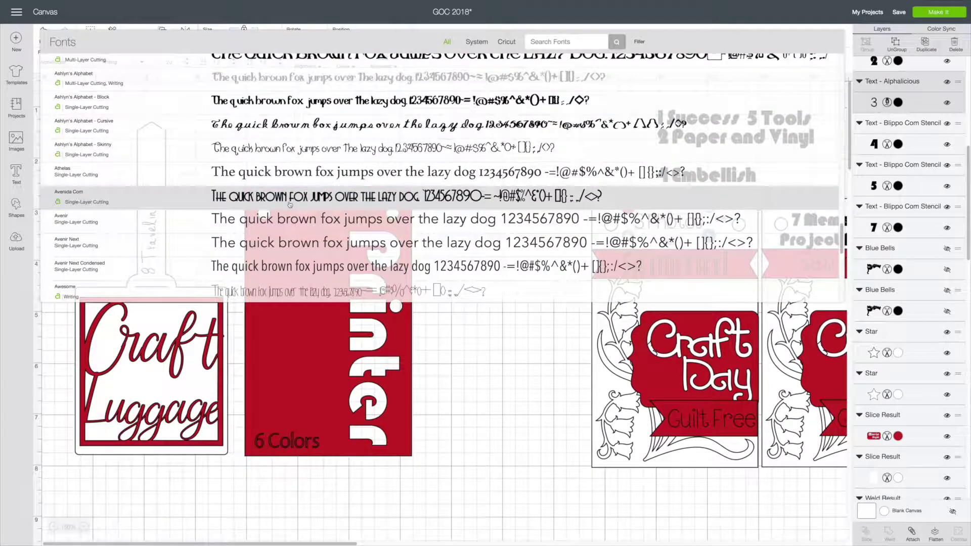
click(292, 200)
click(898, 103)
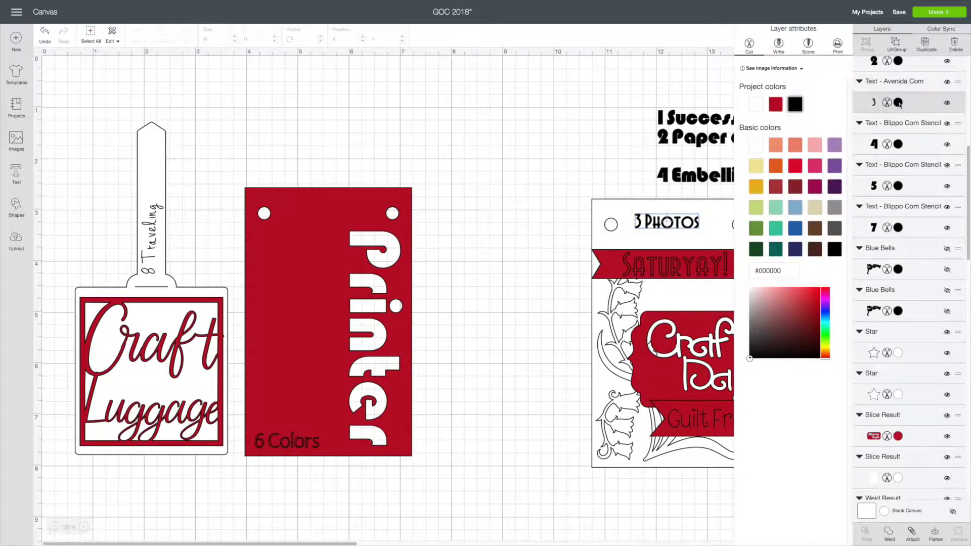
Step: Set the 3 PHOTOS text to pen drawing and centre it horizontally on the card
click(779, 44)
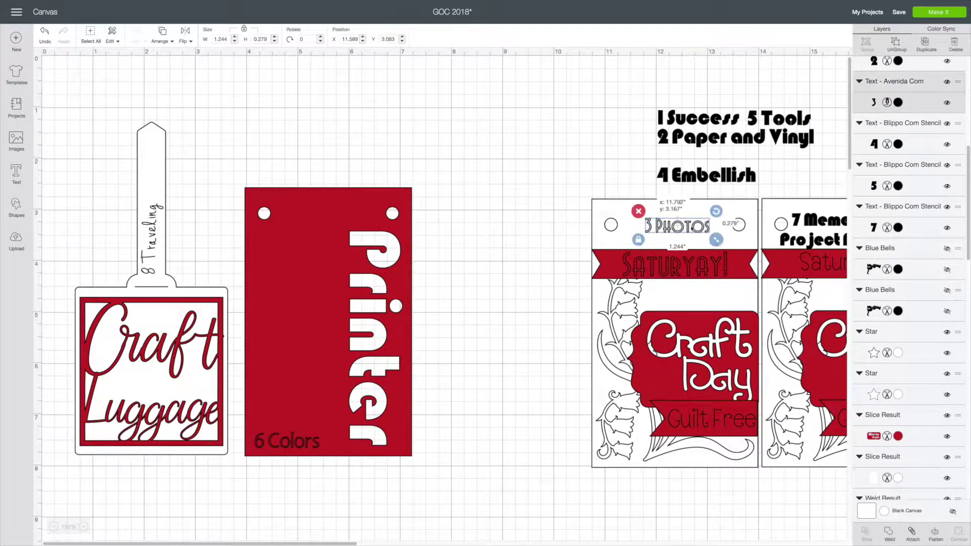
click(572, 205)
drag(545, 216, 657, 225)
click(146, 42)
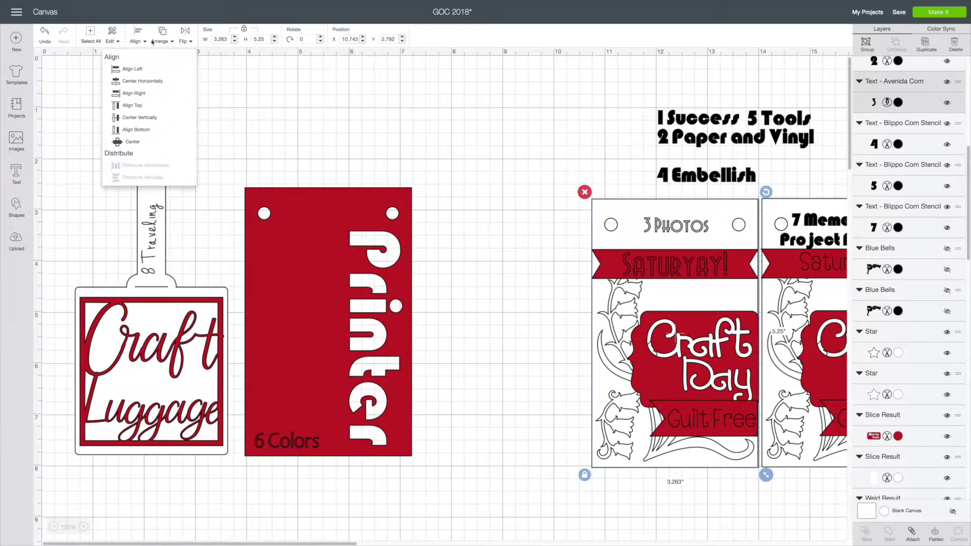
click(144, 81)
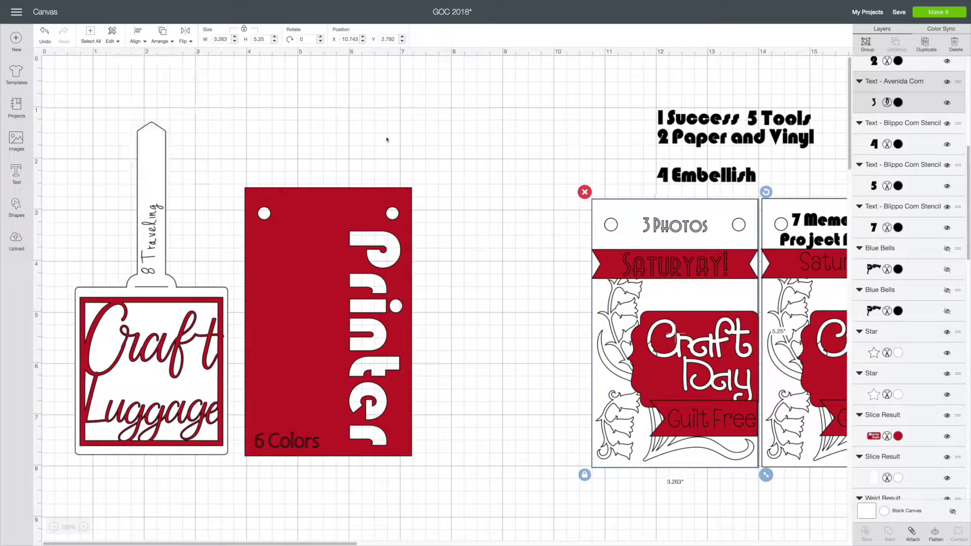
Step: Send the card to the back so the 3 PHOTOS title sits in front
click(544, 226)
click(680, 211)
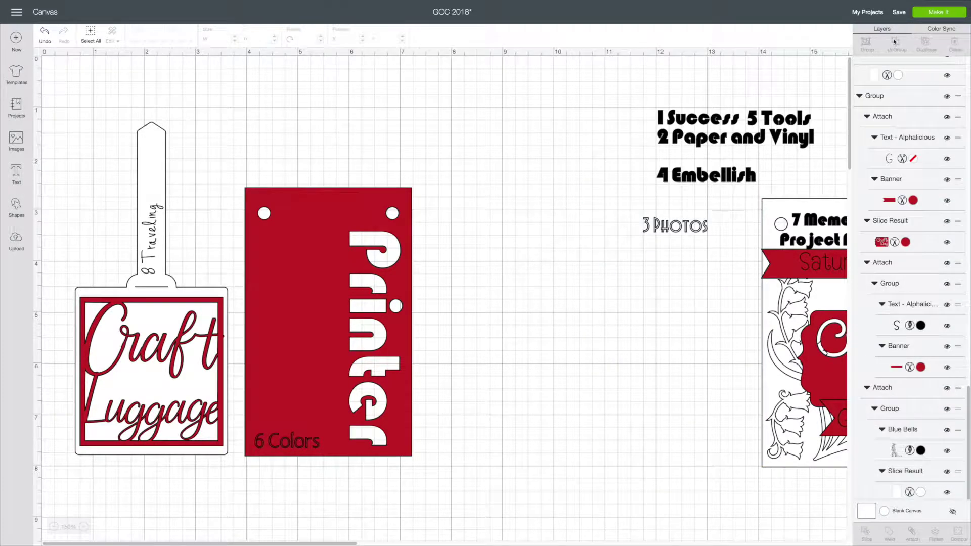
right_click(699, 216)
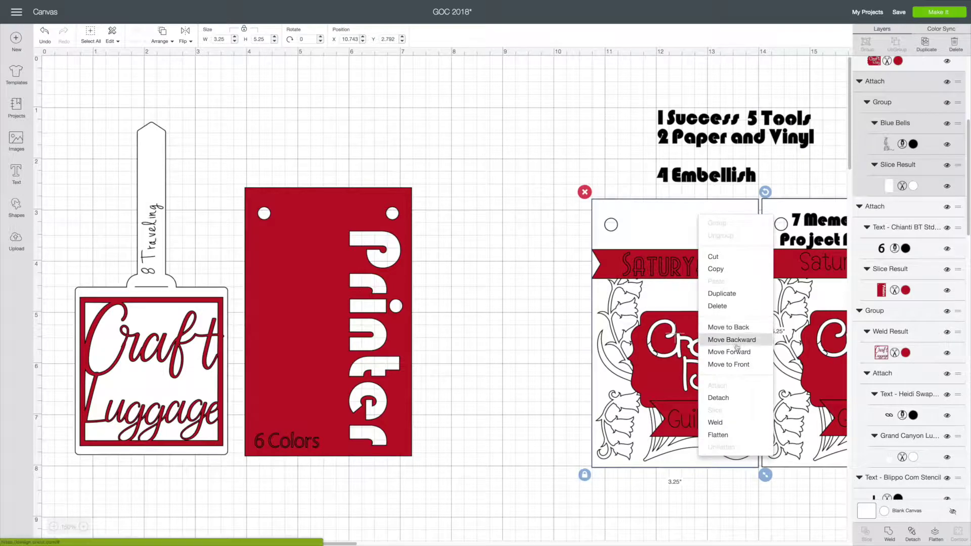
click(740, 326)
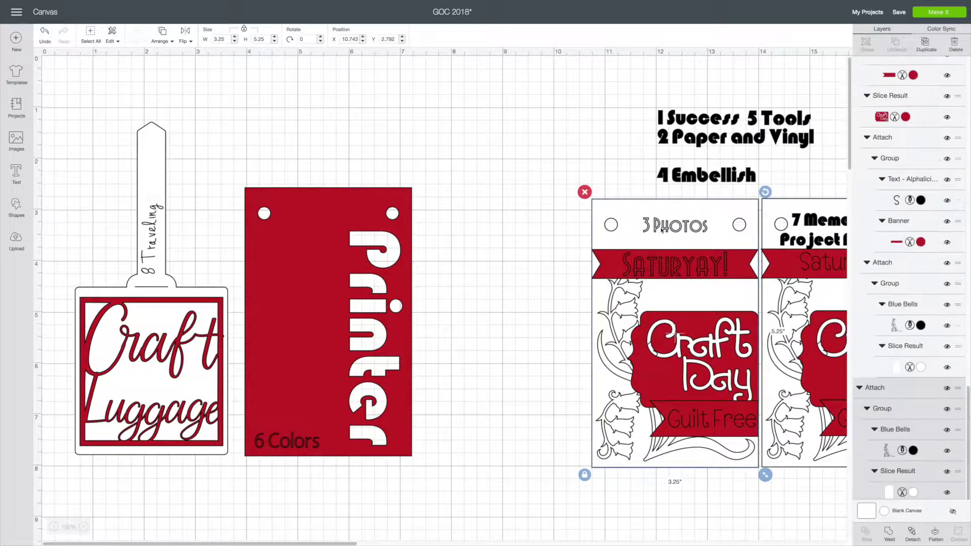
scroll(912, 455, up, 10)
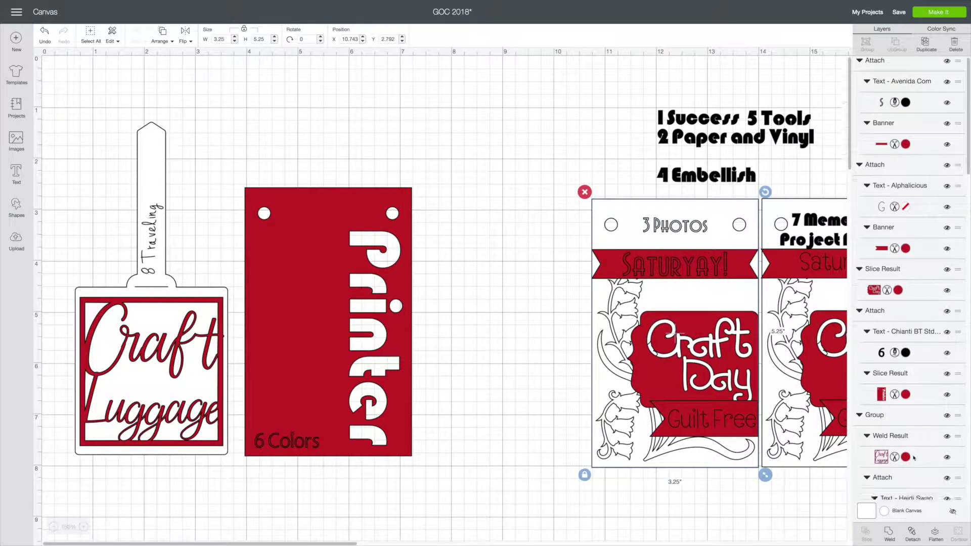
click(675, 226)
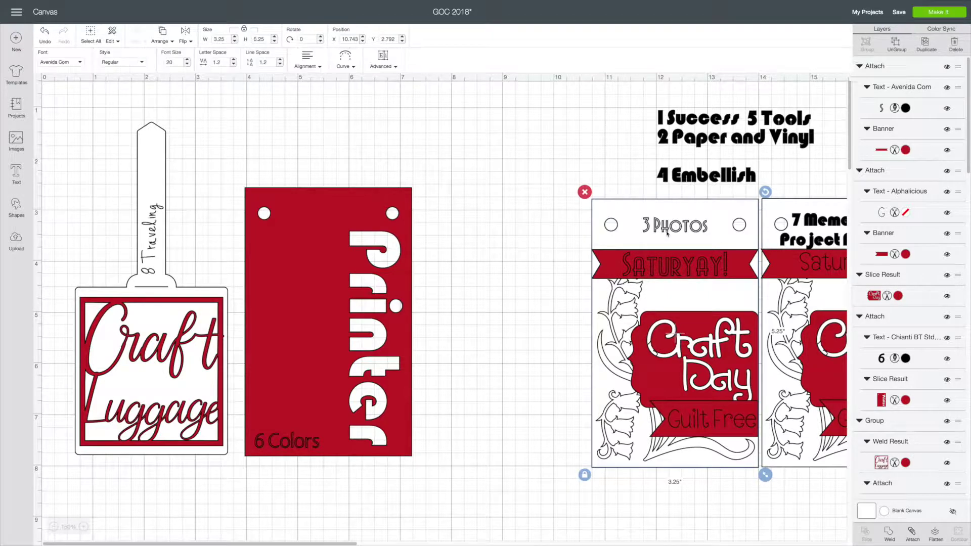
shift+click(594, 239)
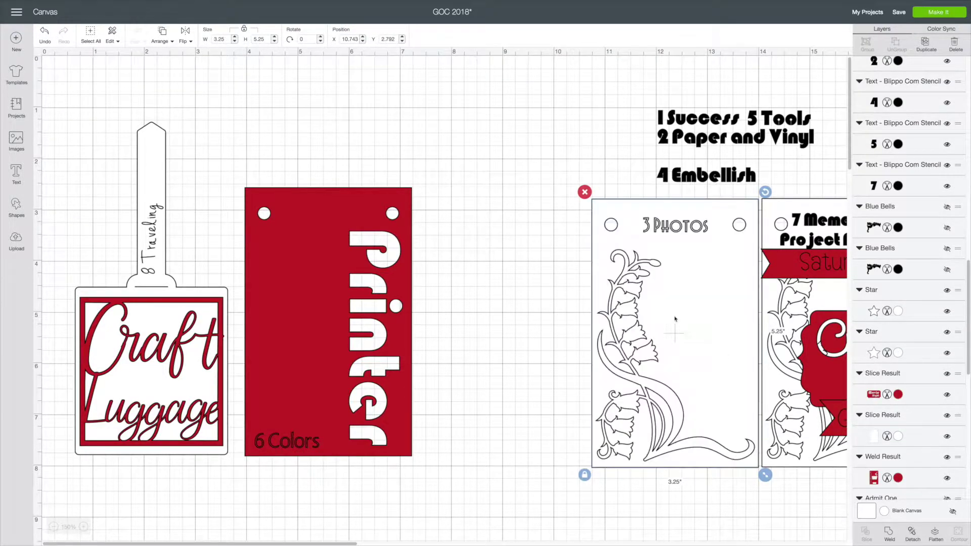
right_click(671, 320)
click(703, 188)
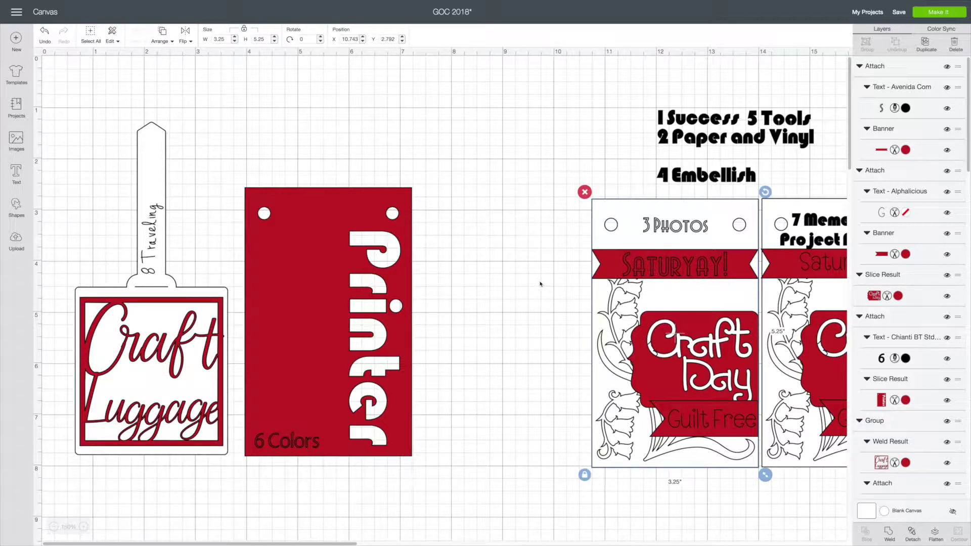
Step: Duplicate the red SATURYAY! banner from the 3 Photos card
click(611, 257)
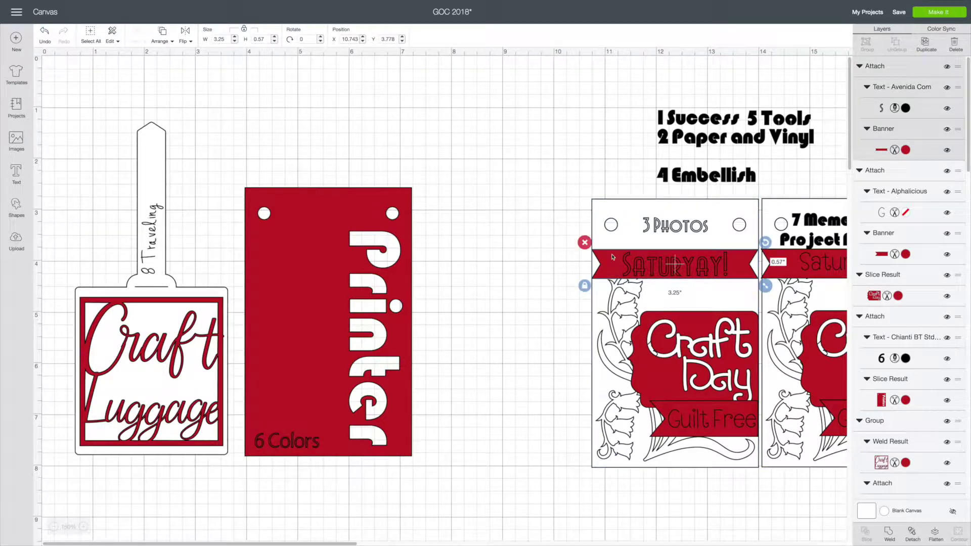
key(ctrl+d)
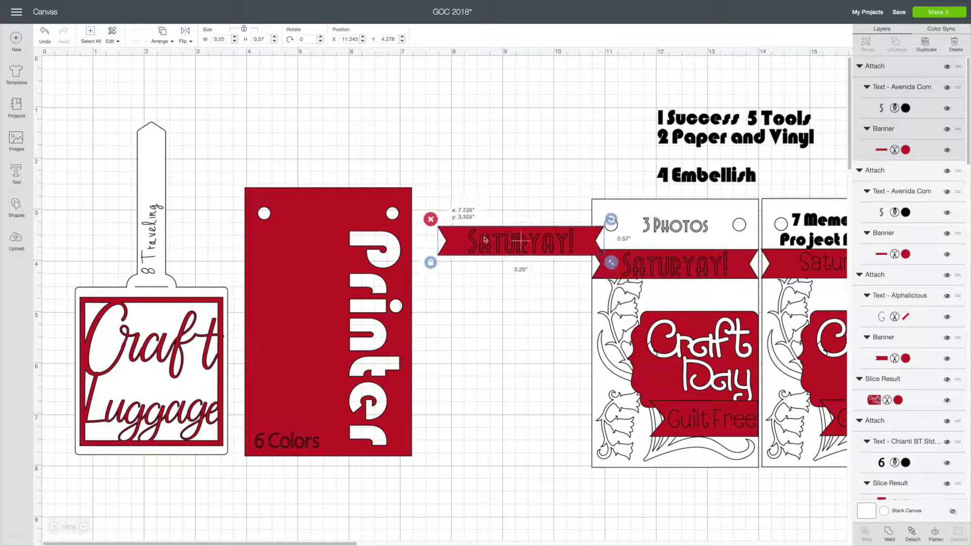
scroll(534, 158, right, 5)
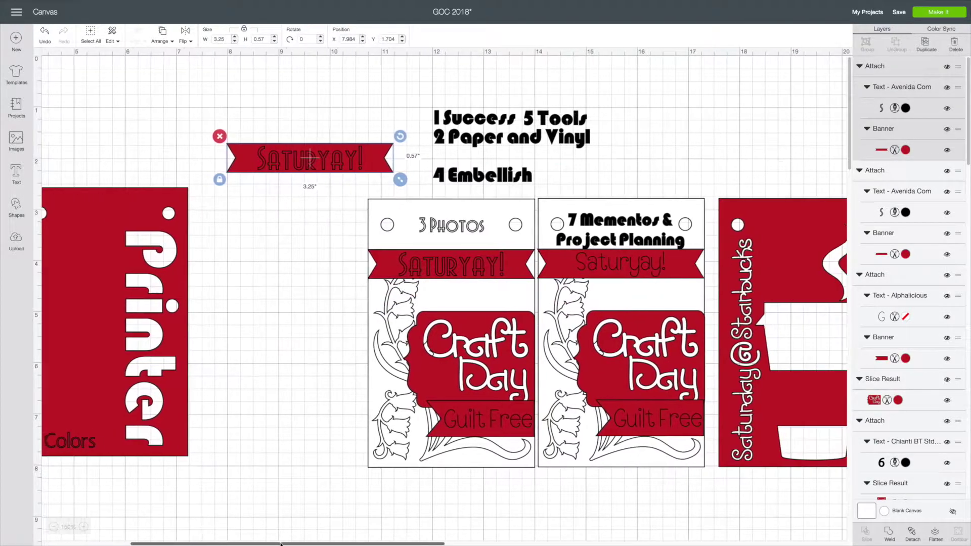
Step: Replace the second card's old banner with the copy and bring its title to the front
click(613, 335)
key(ctrl+z)
key(ctrl+z)
key(ctrl+z)
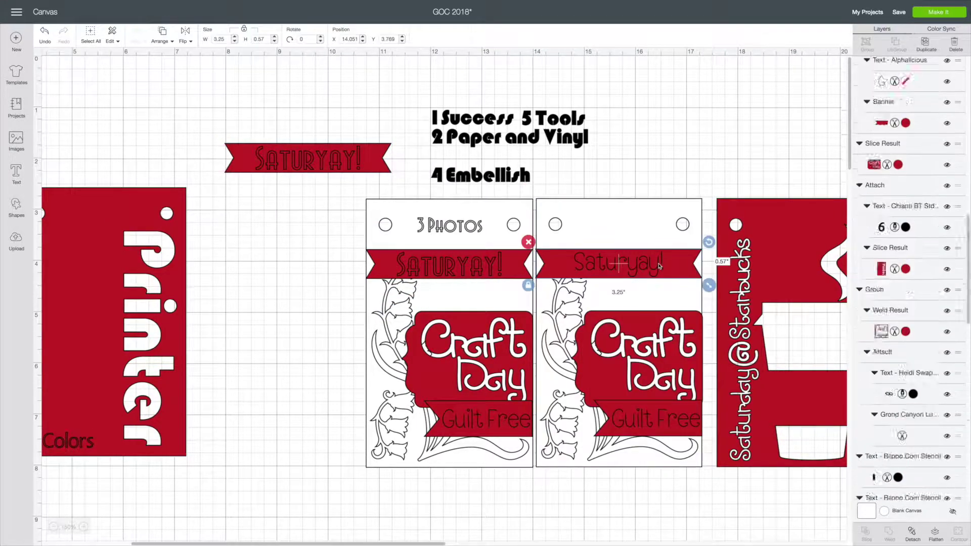
key(ctrl+z)
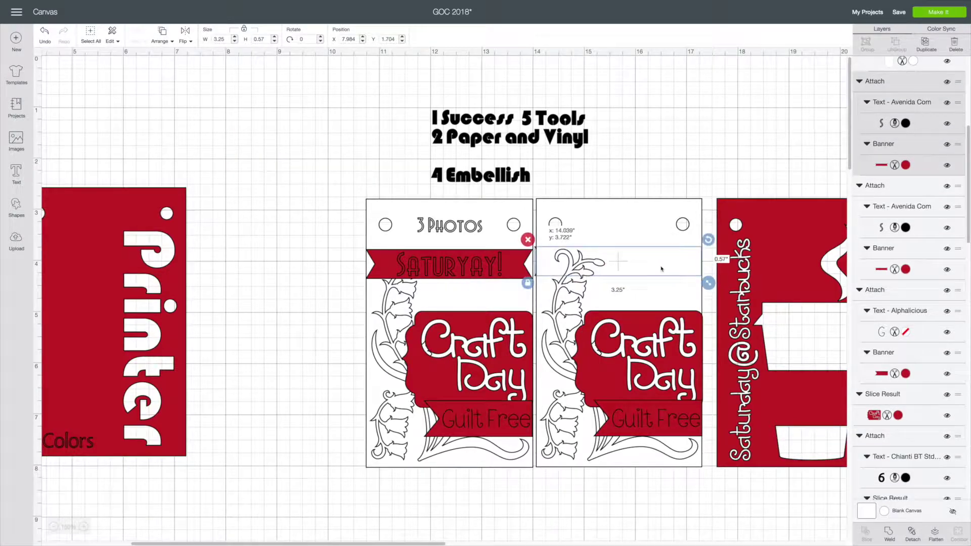
right_click(664, 223)
click(708, 372)
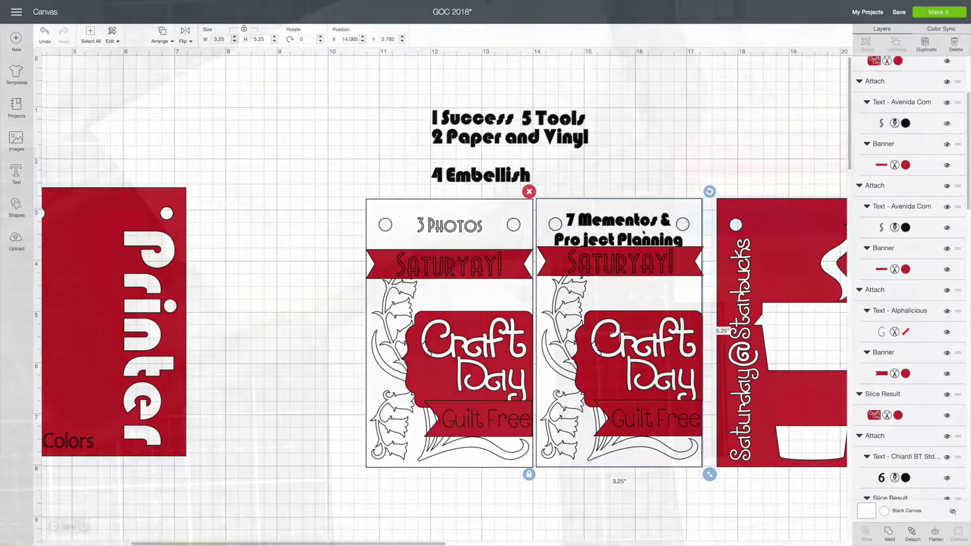